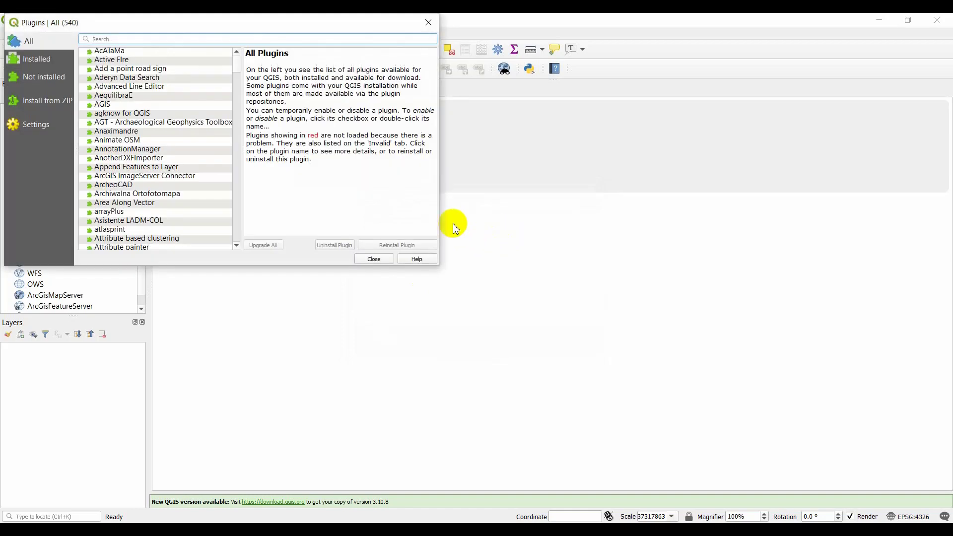
Step: Install the ArcheoCAD plugin from the list of all plugins
left_click_drag(262, 19, 559, 164)
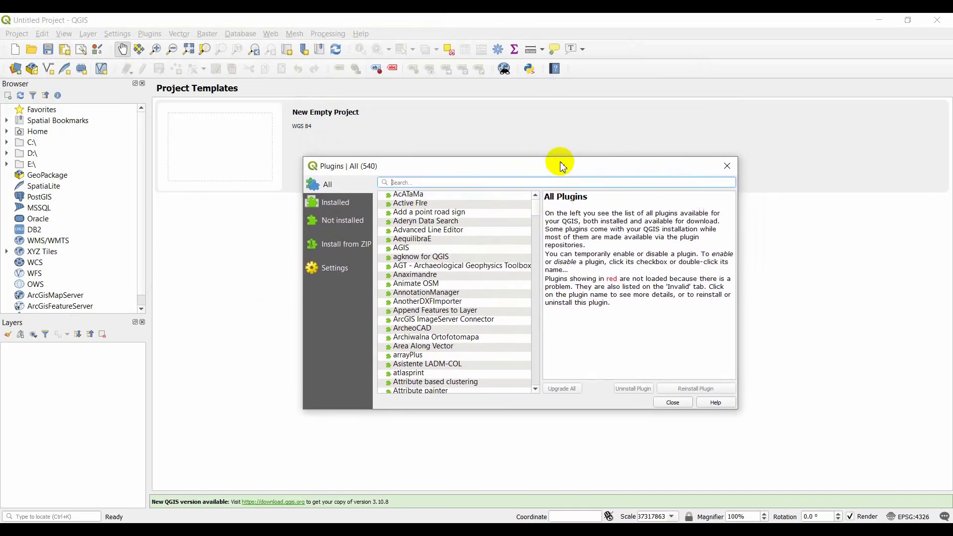
left_click(395, 329)
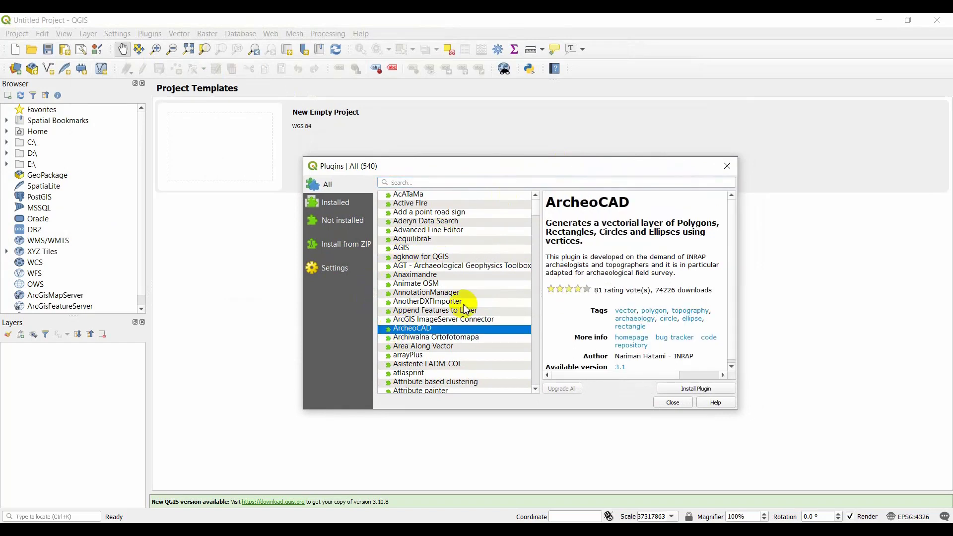
left_click(666, 389)
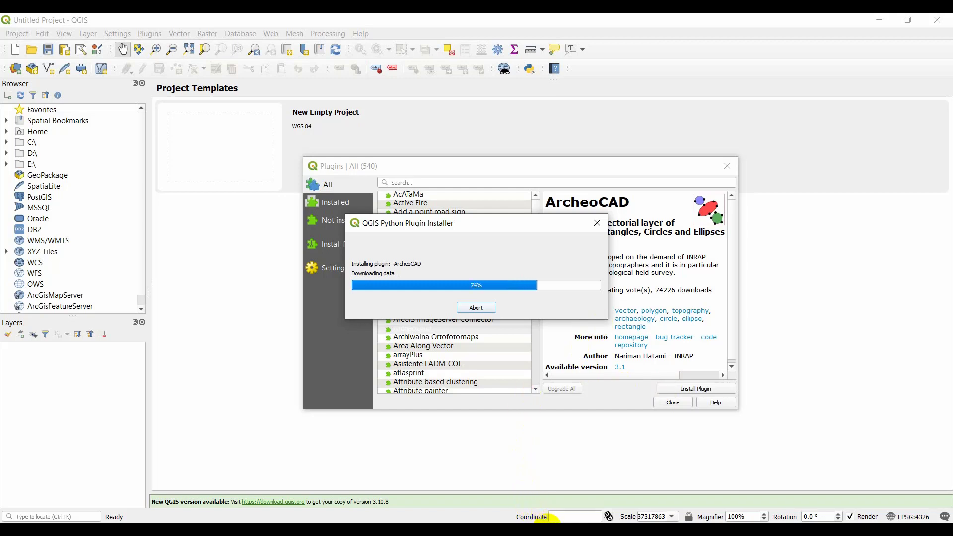
left_click(547, 527)
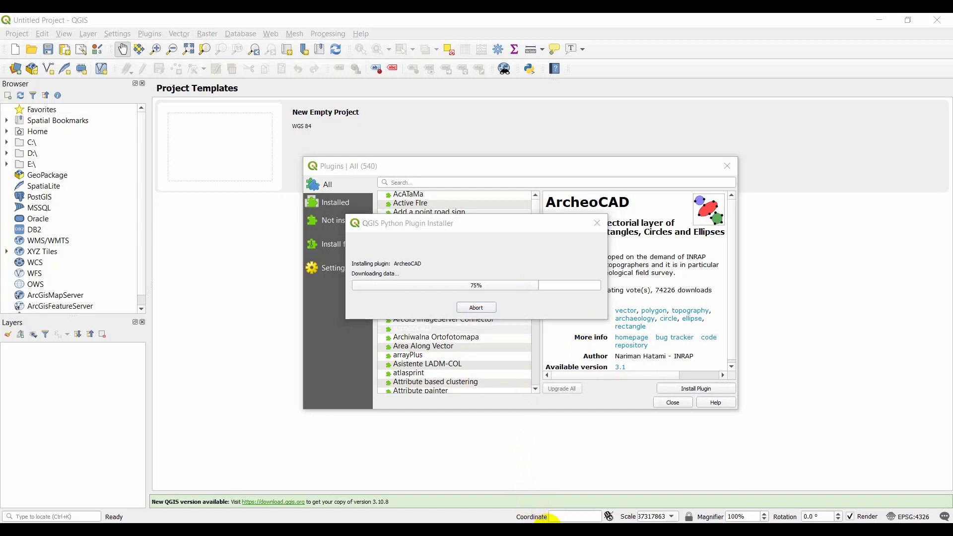
left_click(487, 232)
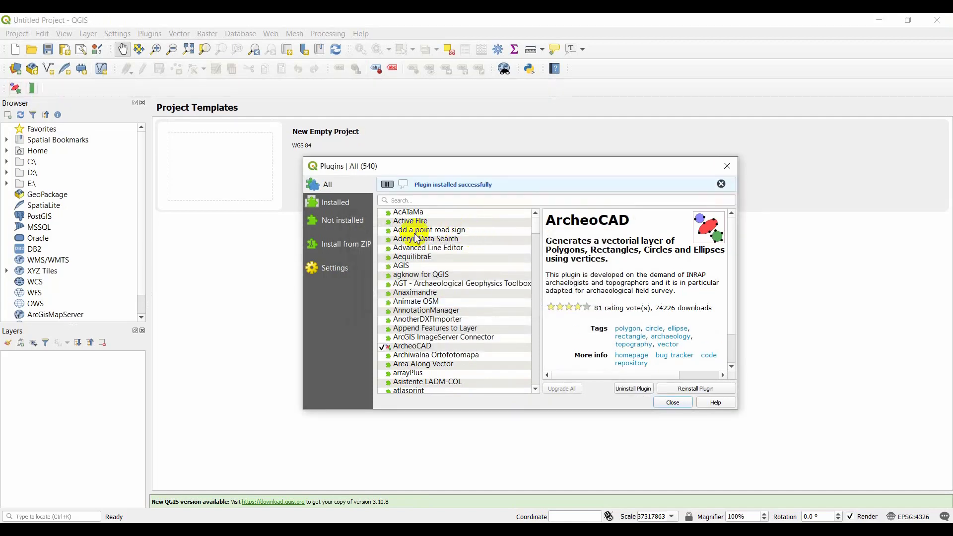
Step: Search the plugins for "sem" and install the Semi-Automatic Classification Plugin and QuickMapServices
left_click(402, 200)
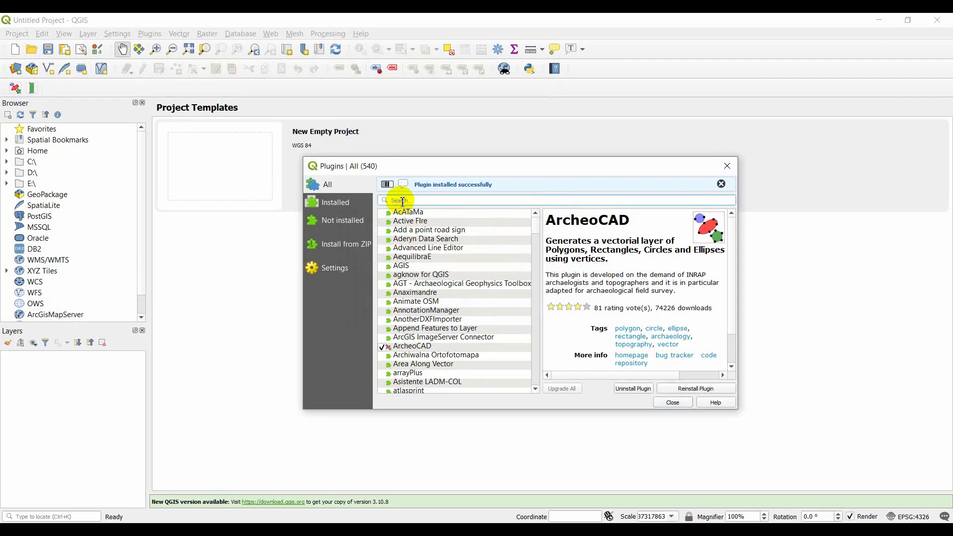
type("sel")
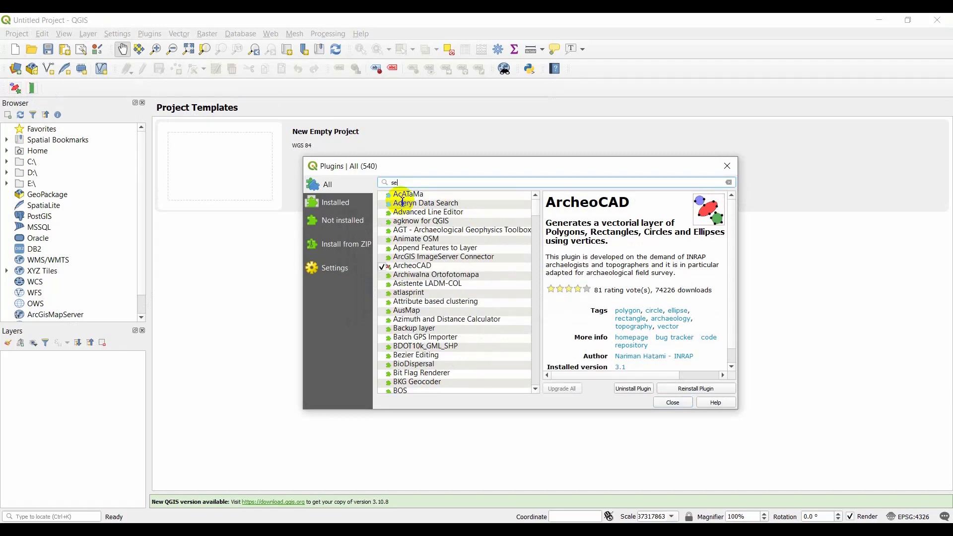
type("m")
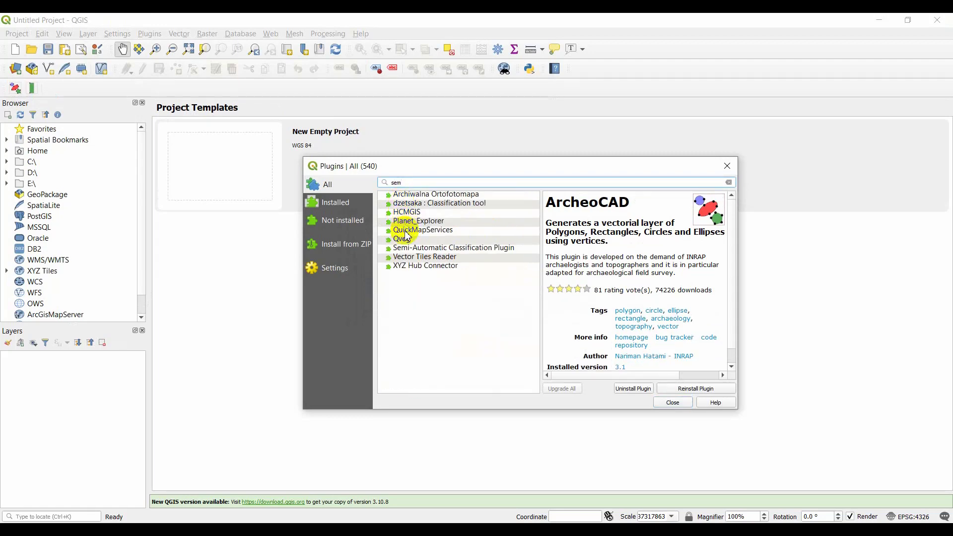
left_click(407, 250)
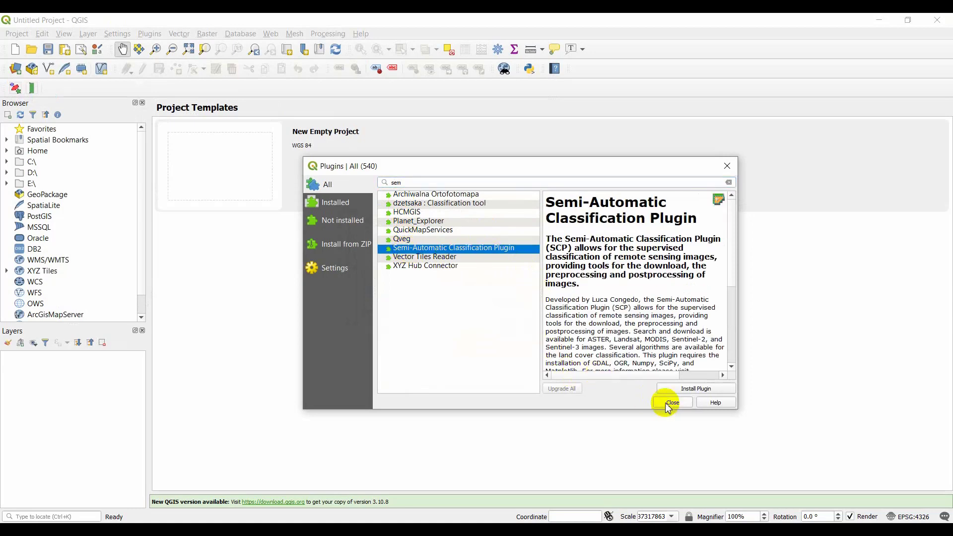
left_click(676, 391)
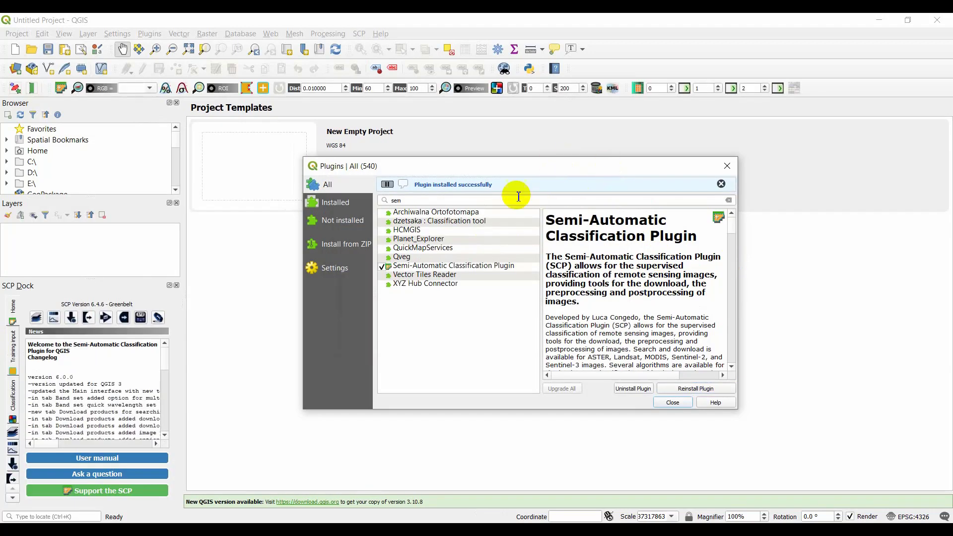
left_click(422, 249)
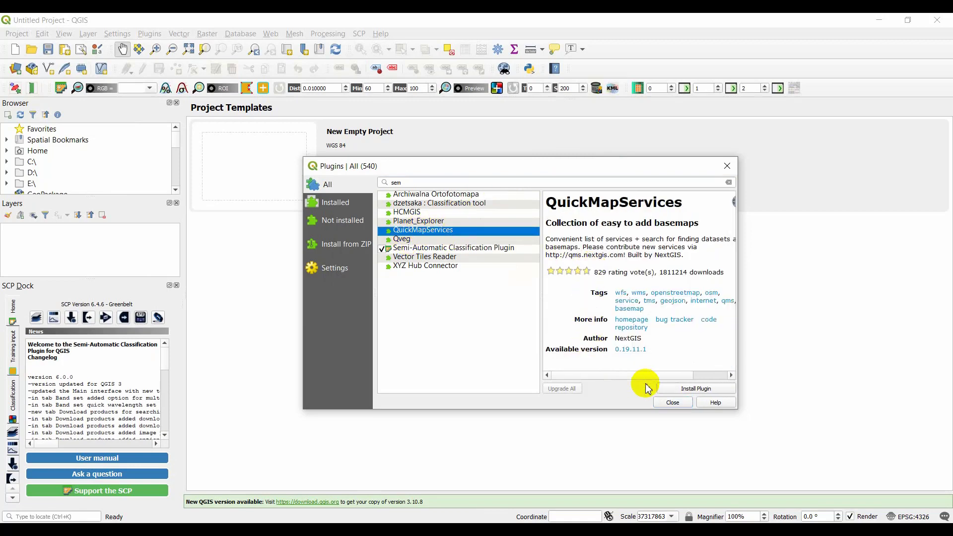
left_click(676, 390)
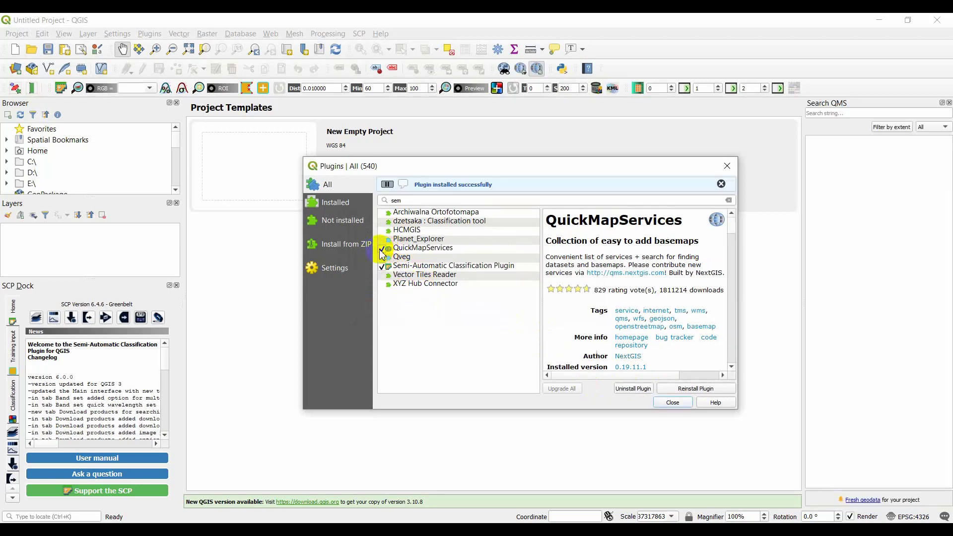
Step: Disable the QuickMapServices and Semi-Automatic Classification plugins, and install the dzetsaka : Classification tool plugin
left_click(382, 249)
left_click(381, 267)
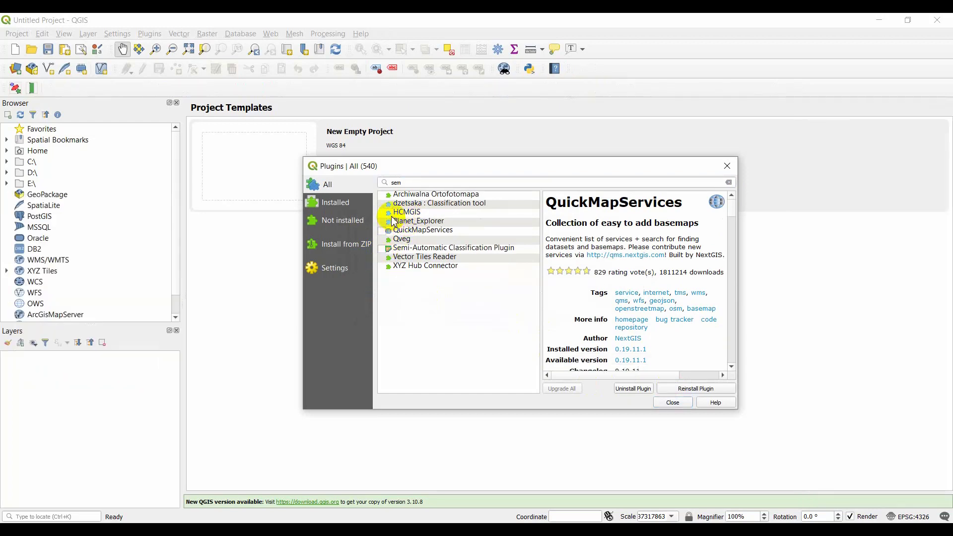
left_click(437, 203)
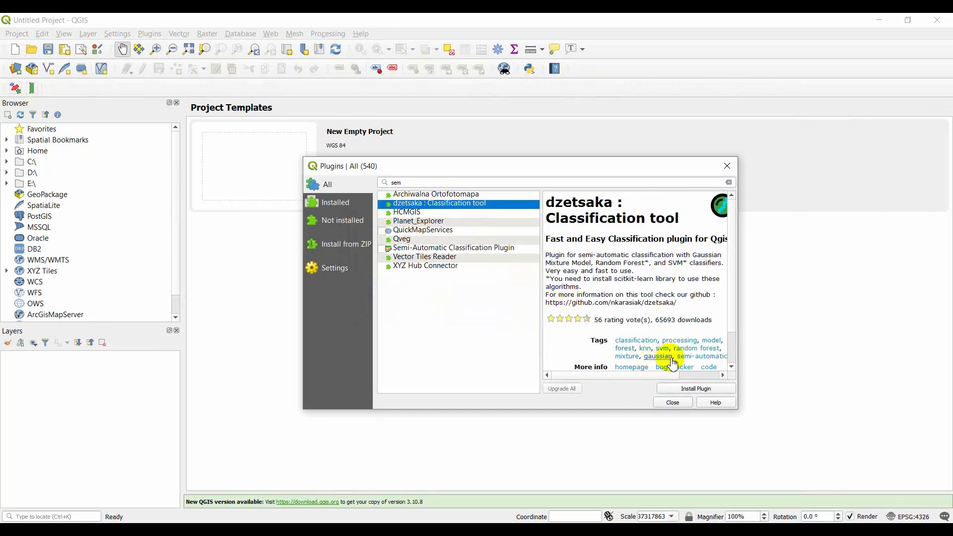
left_click(676, 390)
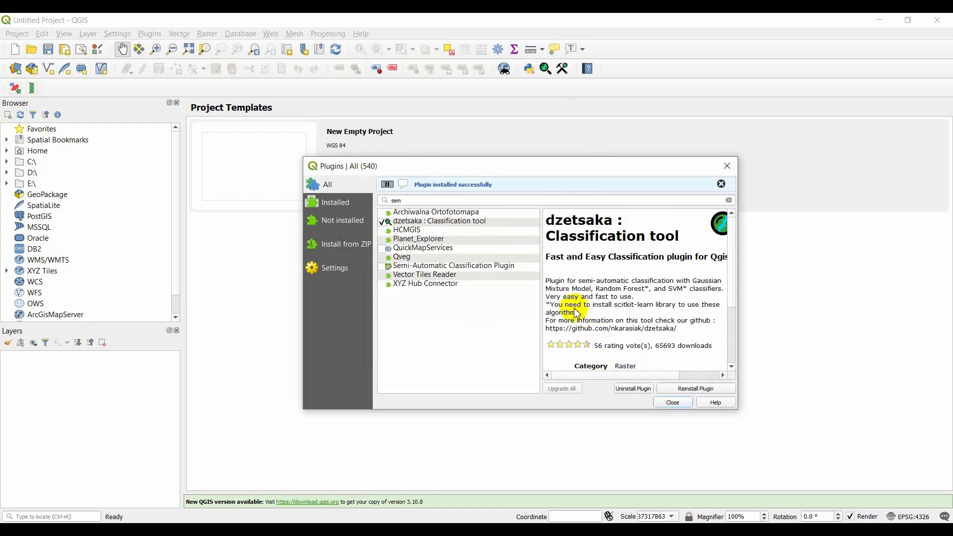
Step: Replace the plugin search term with "goo" and install the Google Earth Engine plugin
left_click(407, 199)
key("BackSpace")
key("BackSpace")
key("BackSpace")
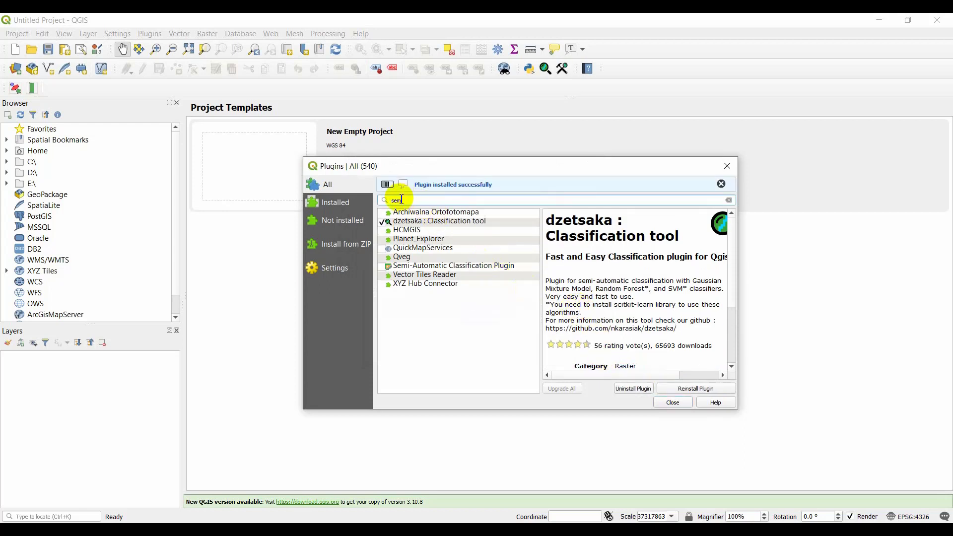
type("gool")
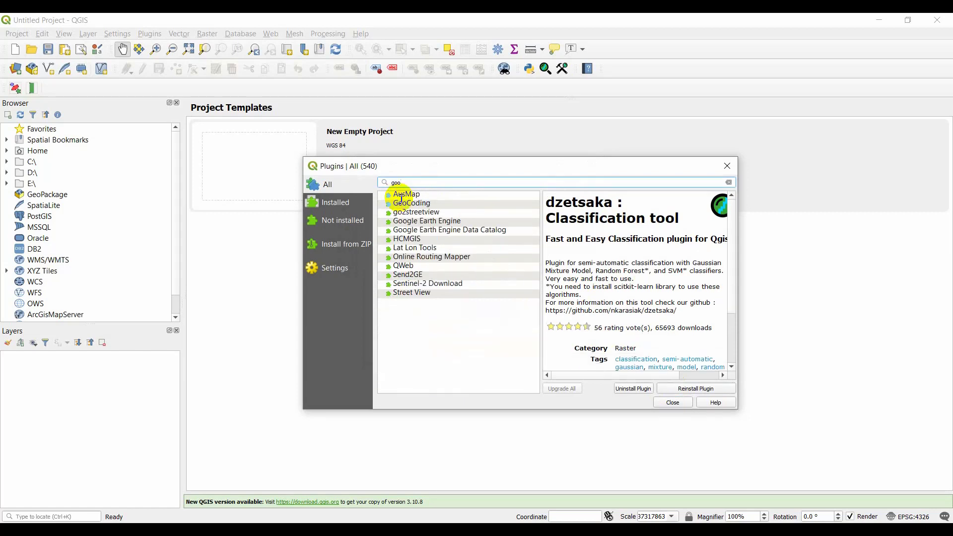
key("BackSpace")
left_click(421, 224)
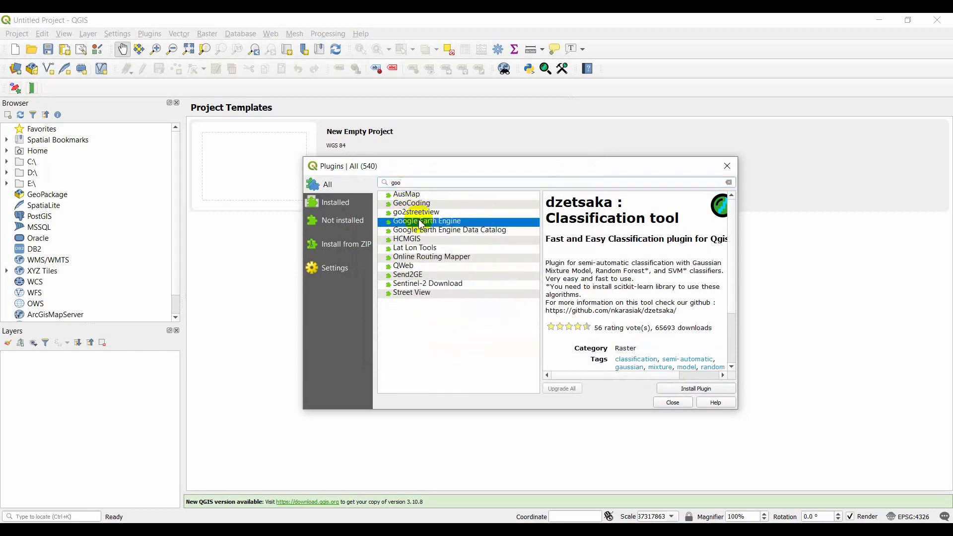
left_click(672, 390)
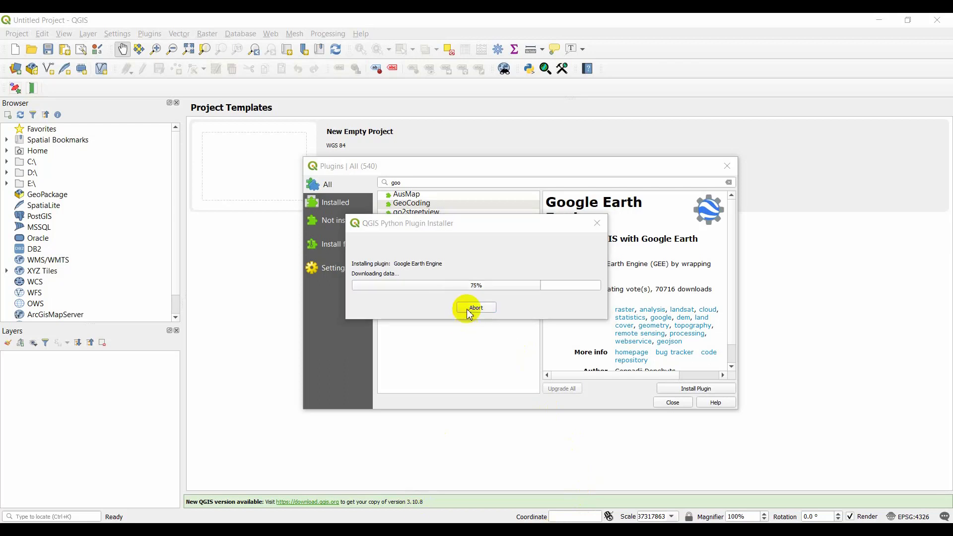
left_click(532, 225)
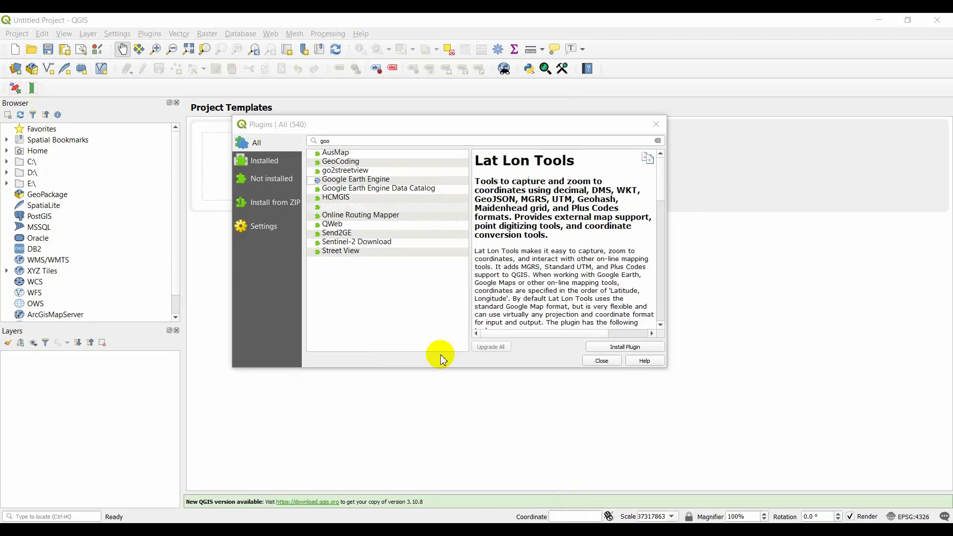
Step: Install the Sentinel-2 Download plugin and dismiss the error window
left_click(372, 244)
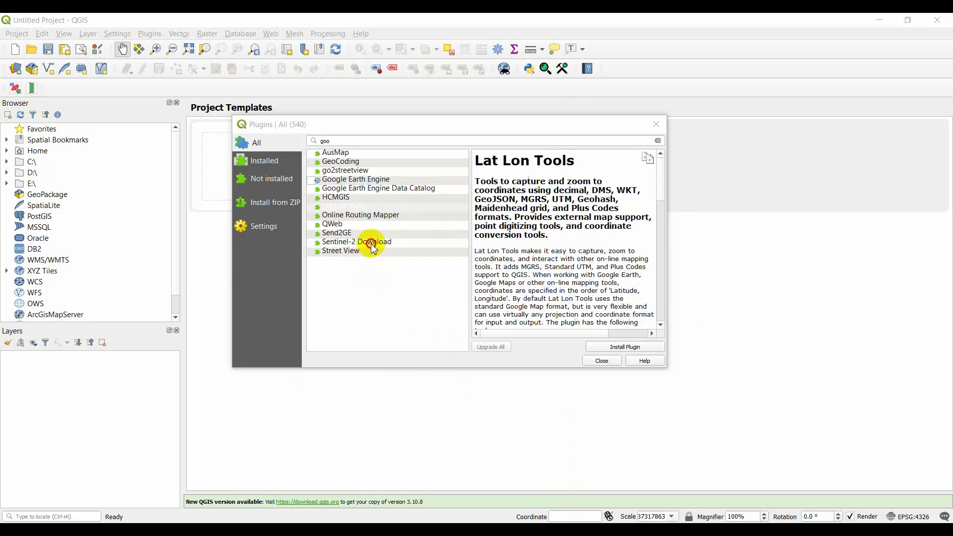
left_click(597, 348)
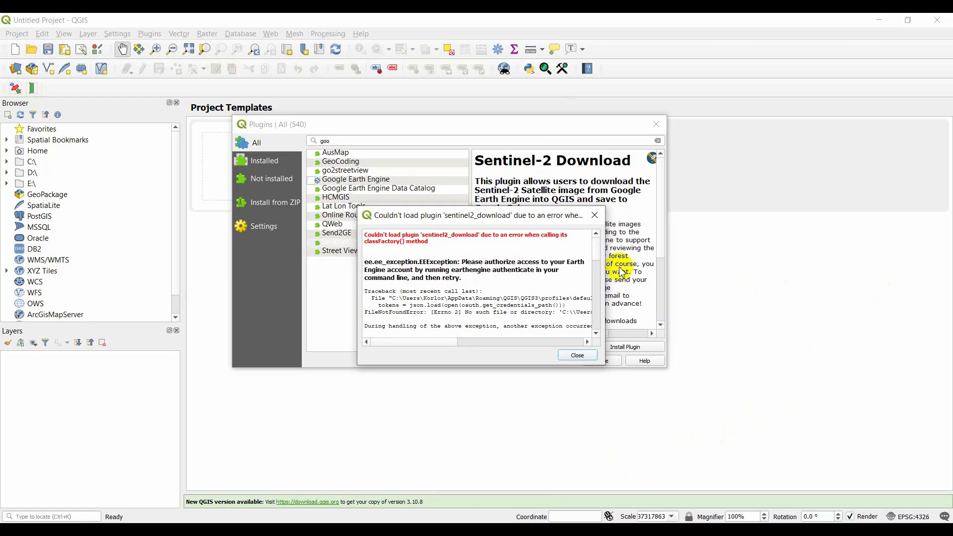
left_click(598, 218)
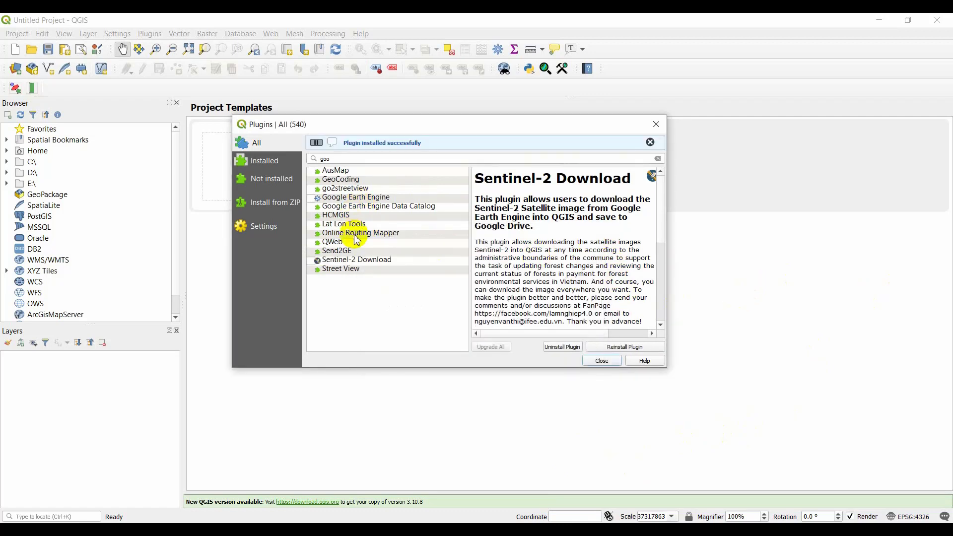
Step: Install the Lat Lon Tools and Send2GE plugins from the filtered list
left_click(350, 231)
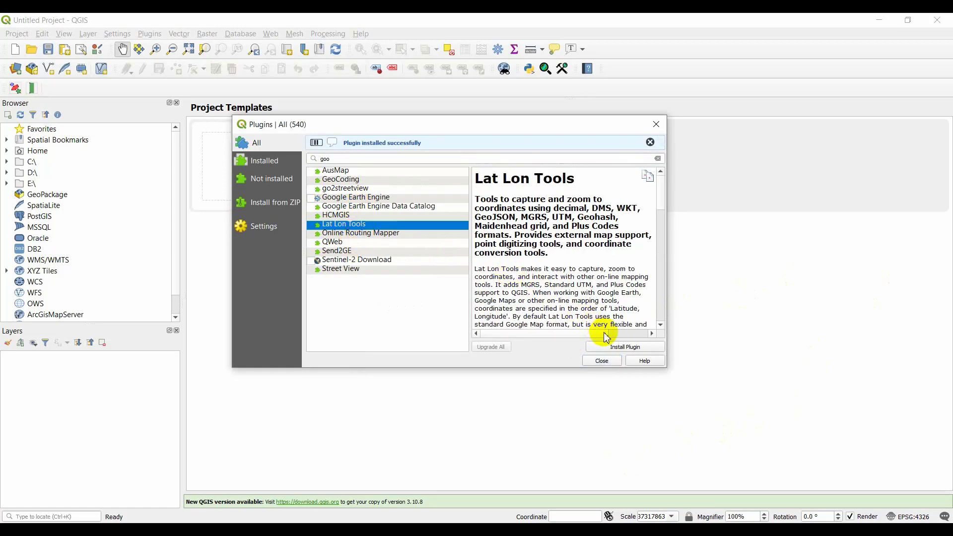
left_click(606, 347)
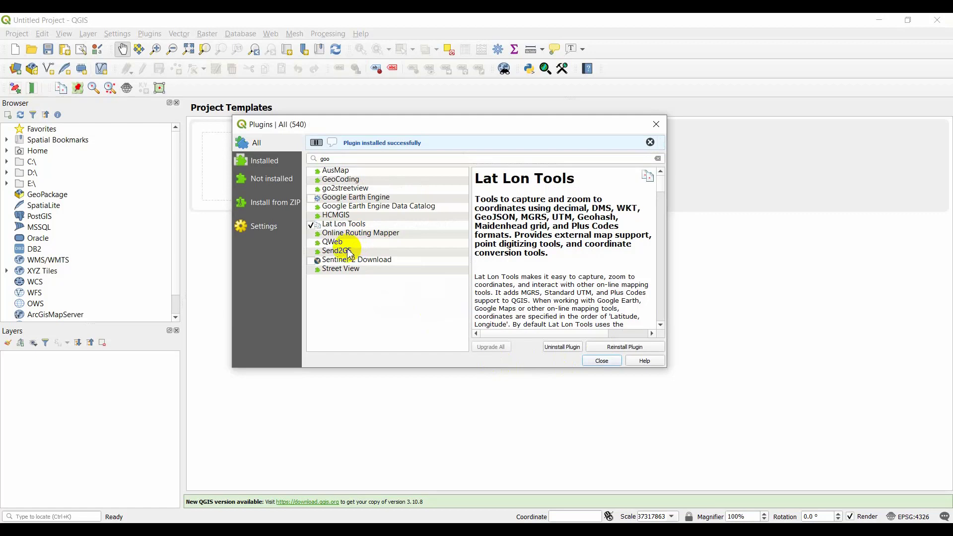
left_click(349, 252)
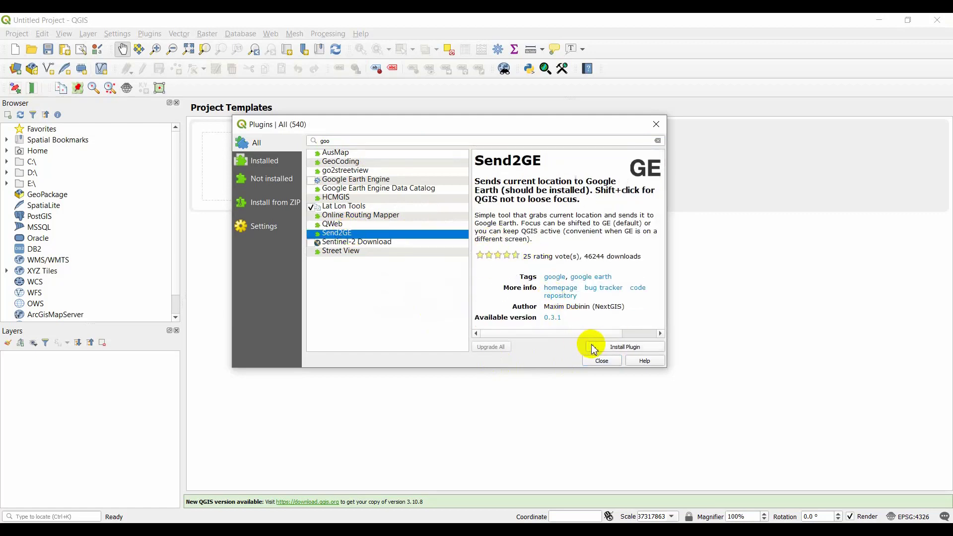
left_click(605, 352)
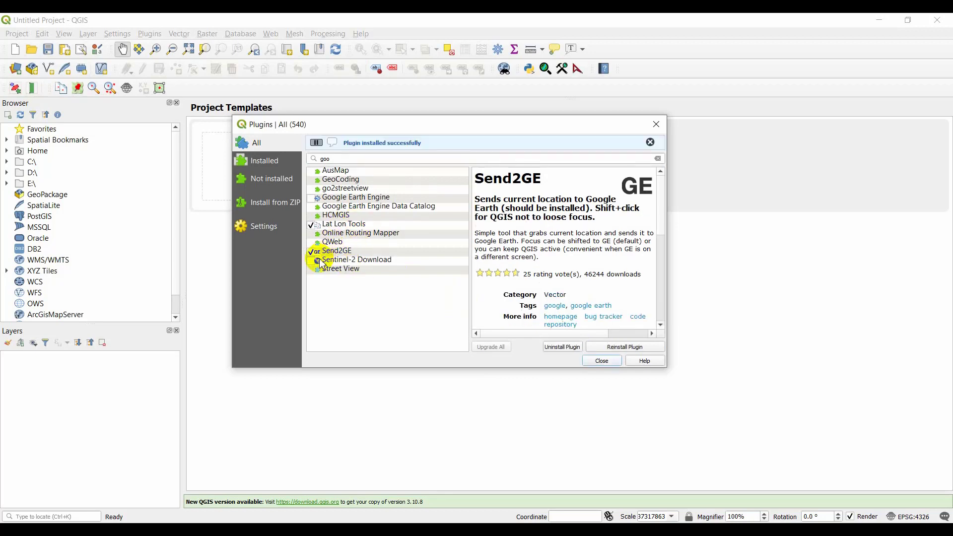
Step: Enable the Sentinel-2 Download plugin, dismiss the error window, and reinstall the plugin
left_click(312, 261)
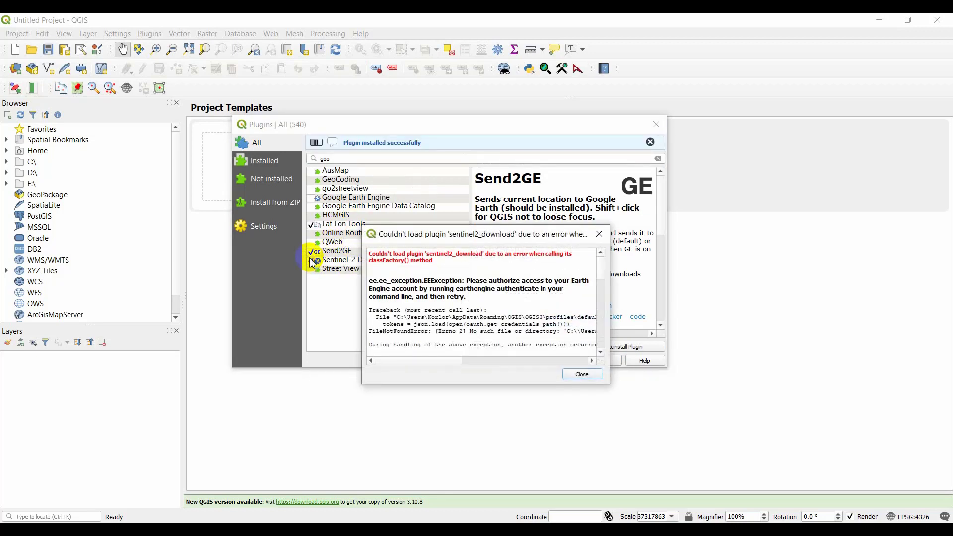
left_click(599, 234)
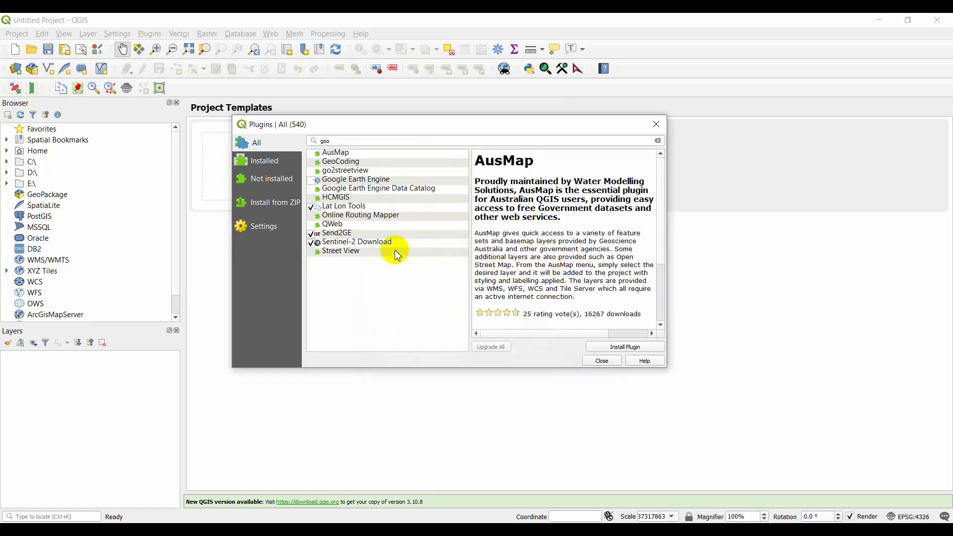
left_click(388, 236)
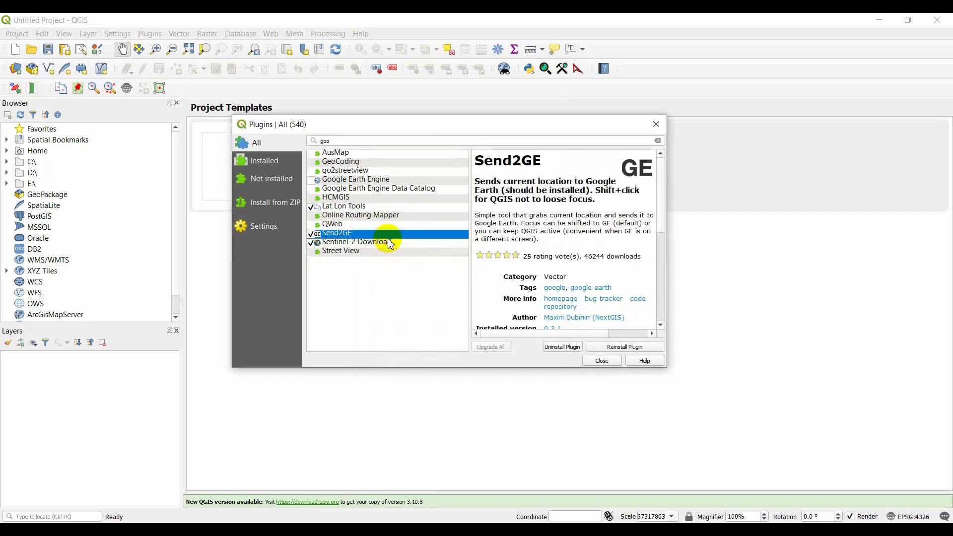
left_click(391, 242)
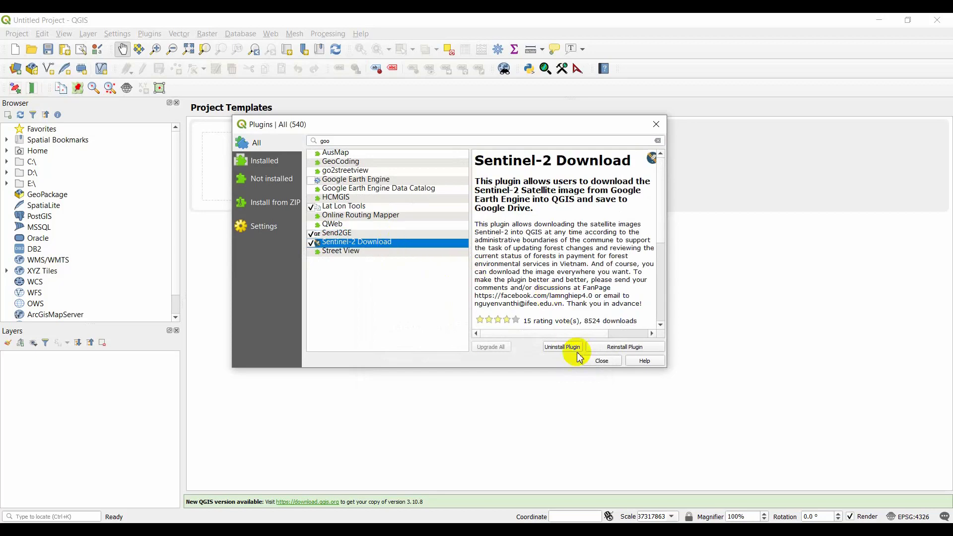
left_click(602, 347)
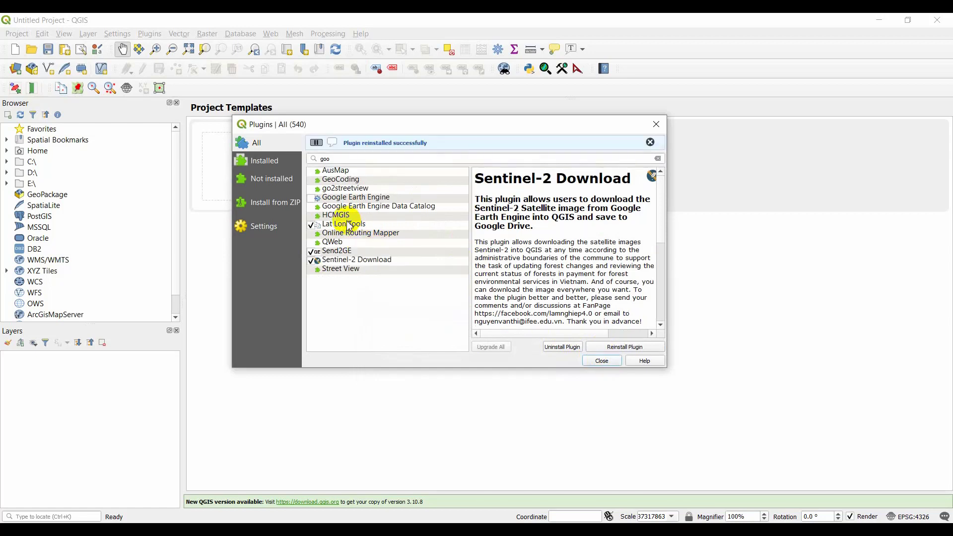
Step: Disable the Lat Lon Tools plugin and enable it again
left_click(343, 216)
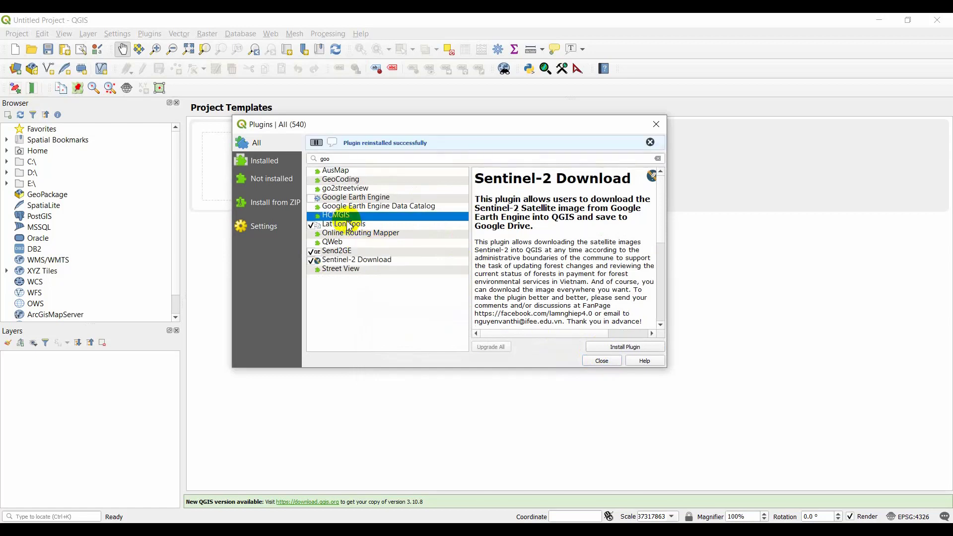
left_click(314, 228)
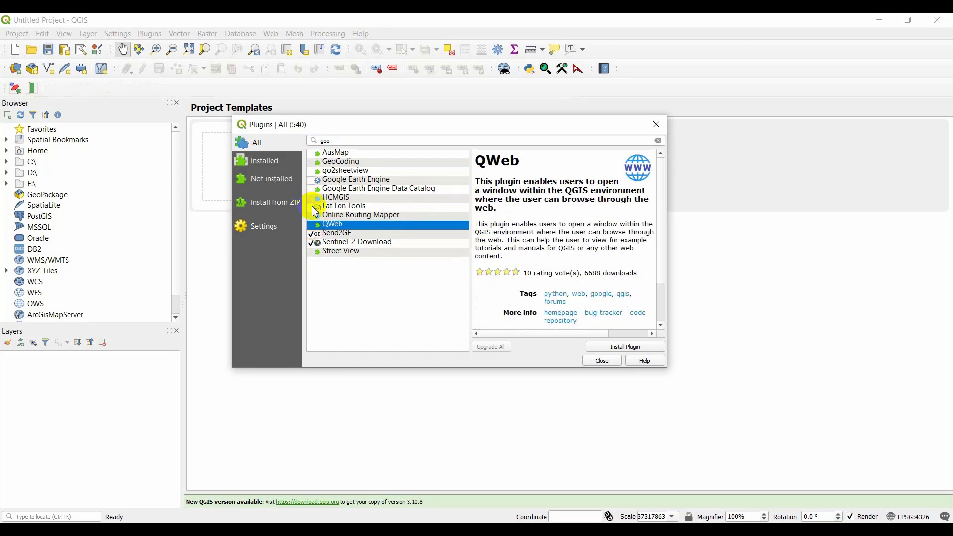
left_click(312, 208)
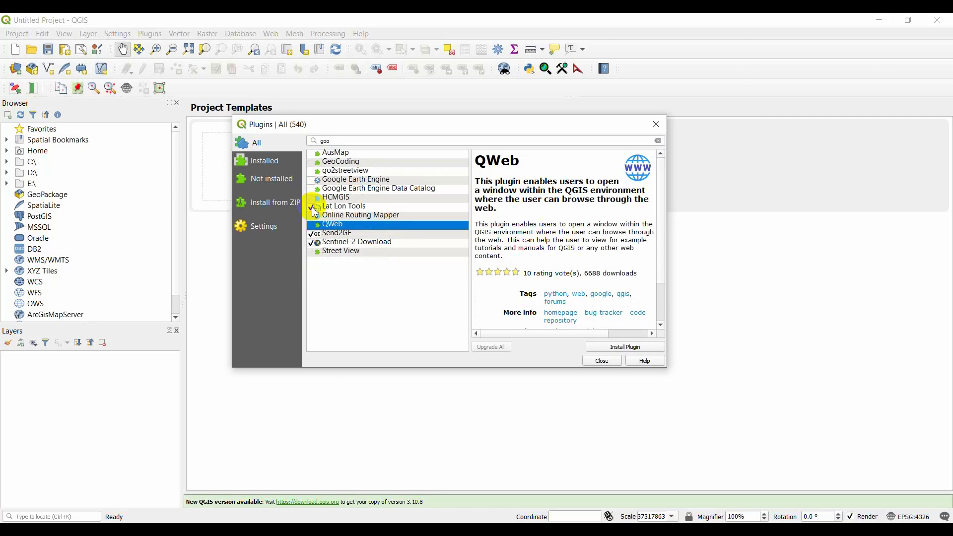
Step: Disable the Lat Lon Tools plugin, then try to enable Google Earth Engine and dismiss the error window
left_click(313, 208)
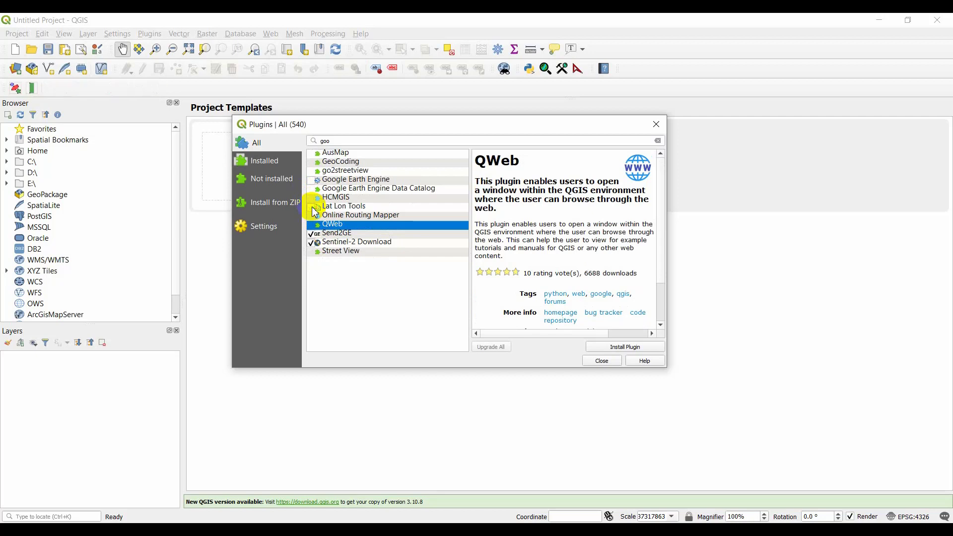
left_click(312, 181)
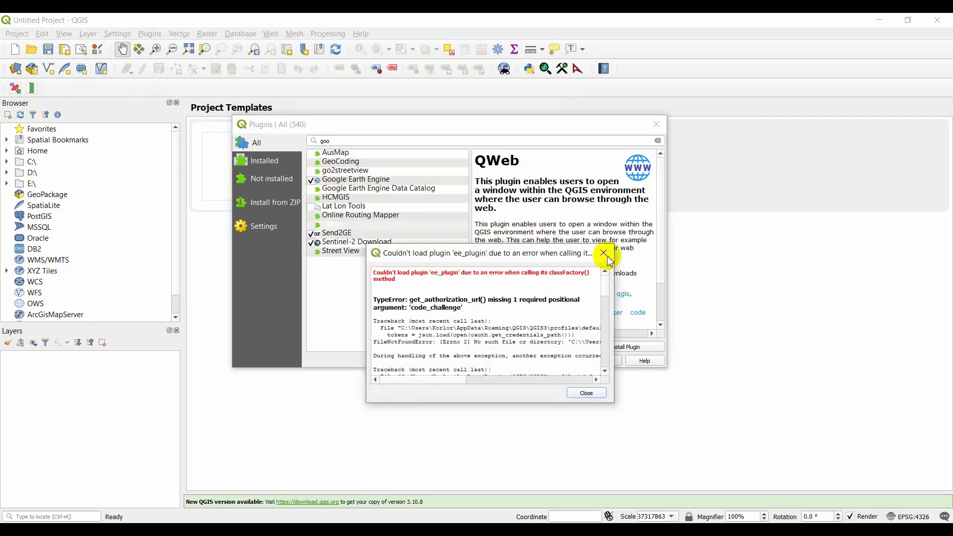
left_click(603, 253)
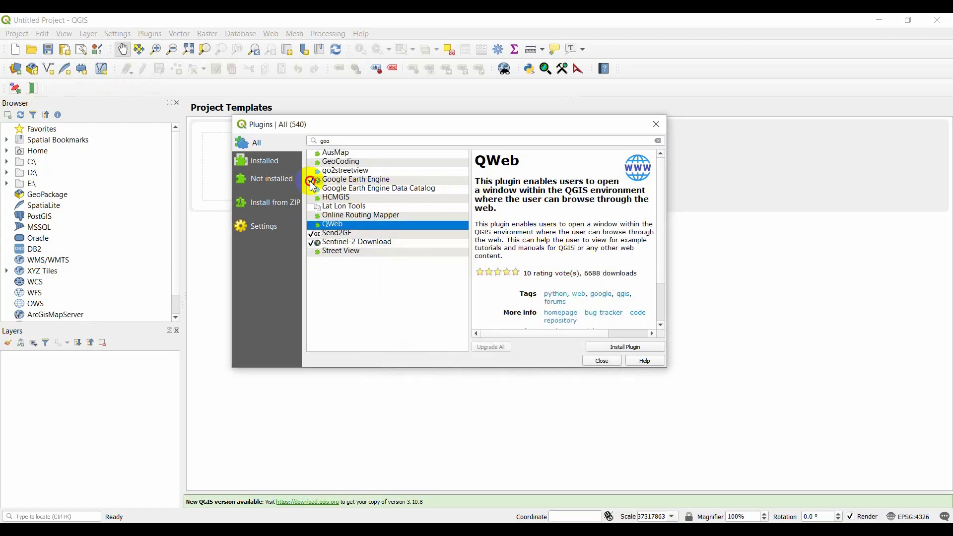
Step: Install the go2streetview plugin from the filtered list
left_click(338, 173)
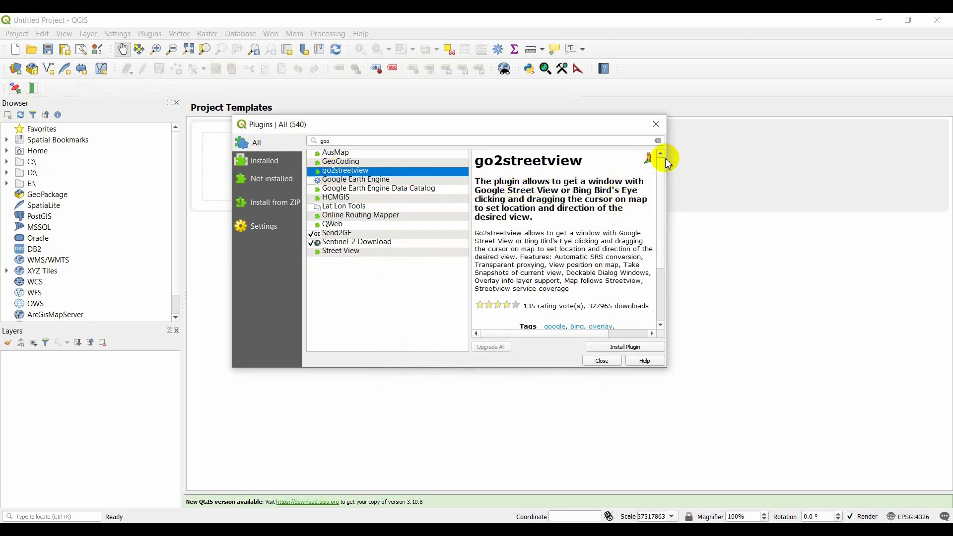
left_click_drag(662, 168, 644, 146)
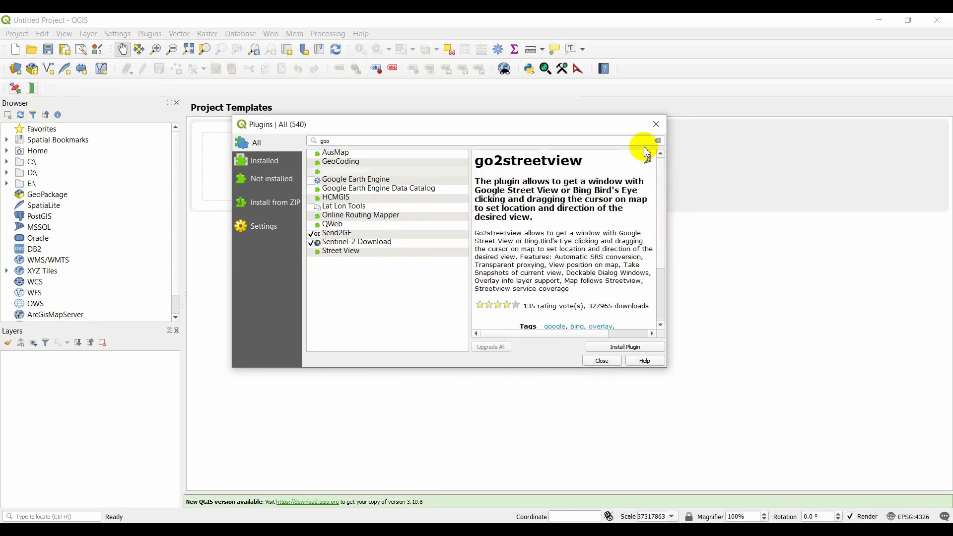
left_click(618, 348)
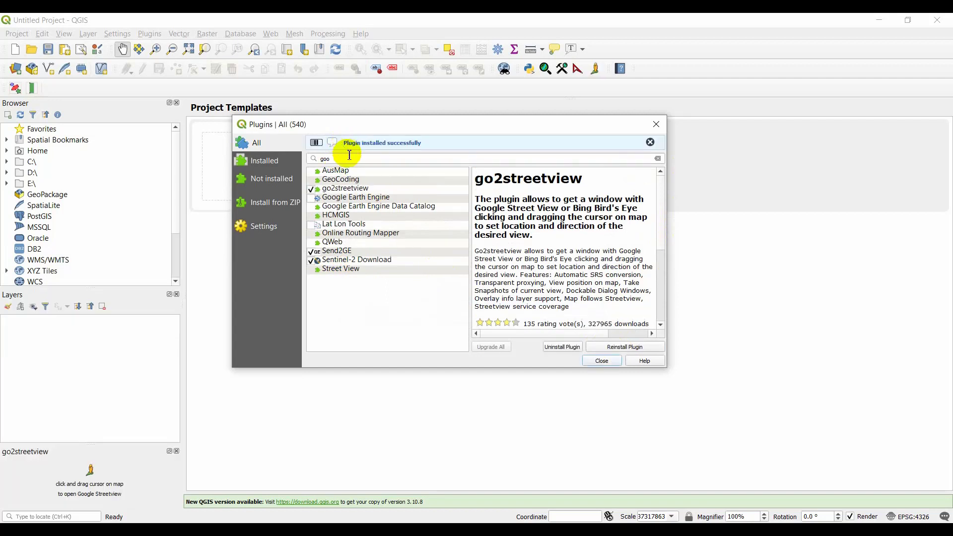
Step: Clear the plugin search text to list all plugins
left_click(338, 153)
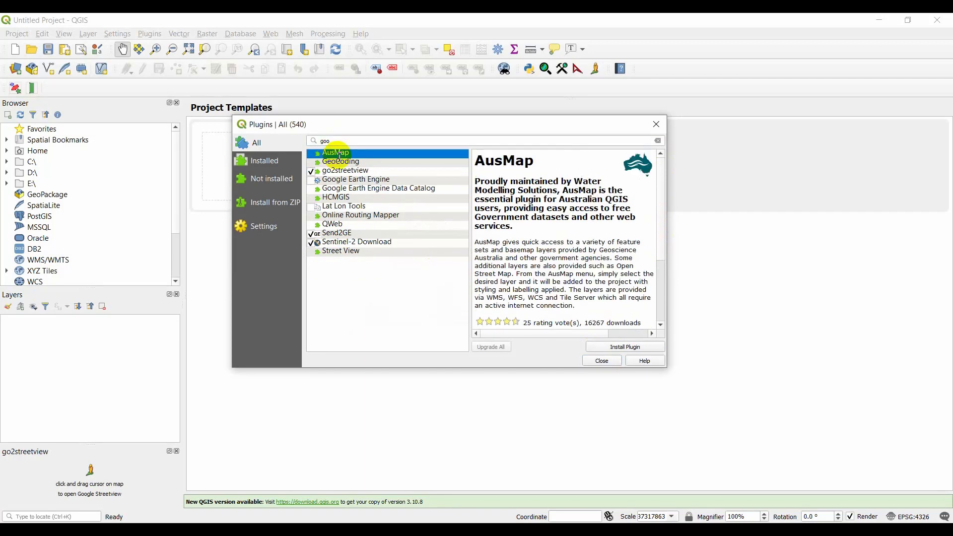
left_click(350, 142)
type("l")
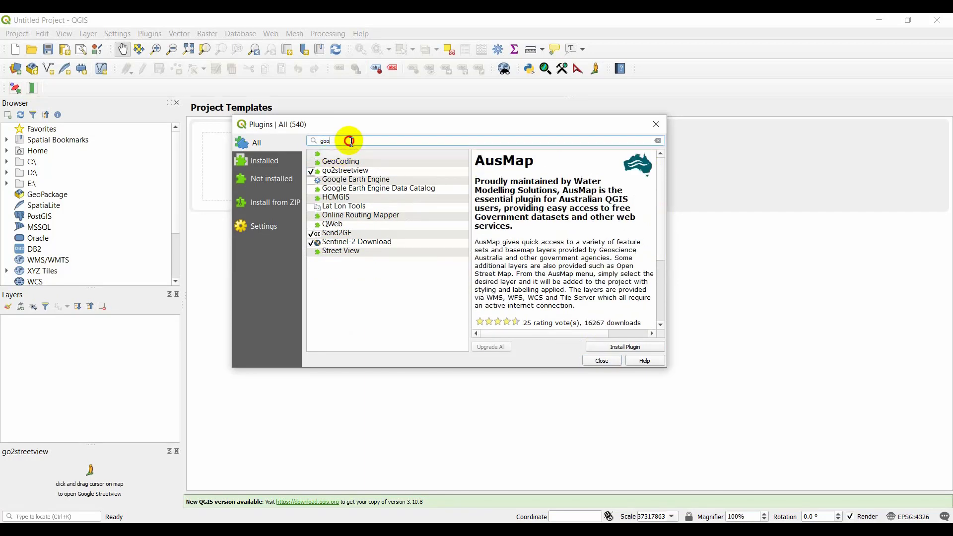
key("BackSpace")
key("BackSpace")
key("BackSpace")
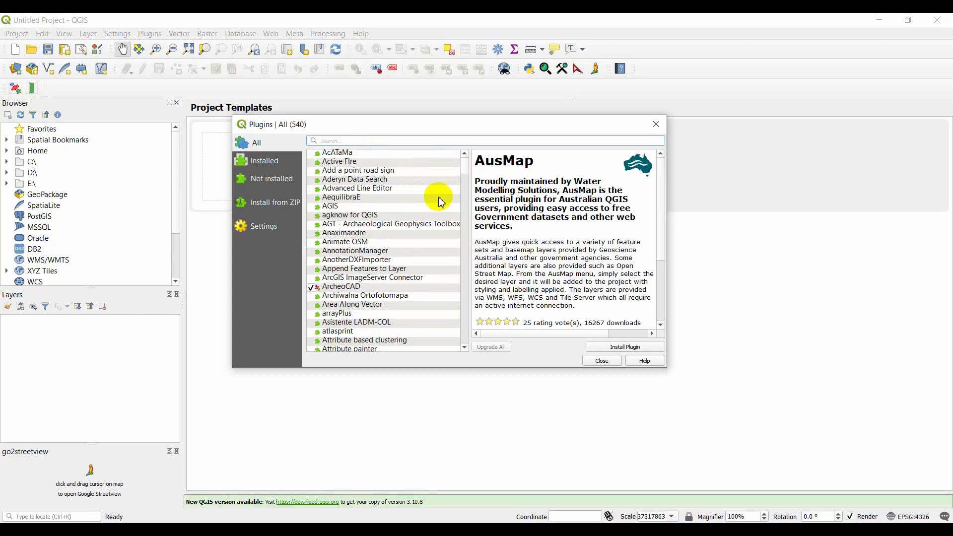
Step: Find the Calculate Geometry plugin in the full plugin list and install it
left_click_drag(463, 172, 463, 172)
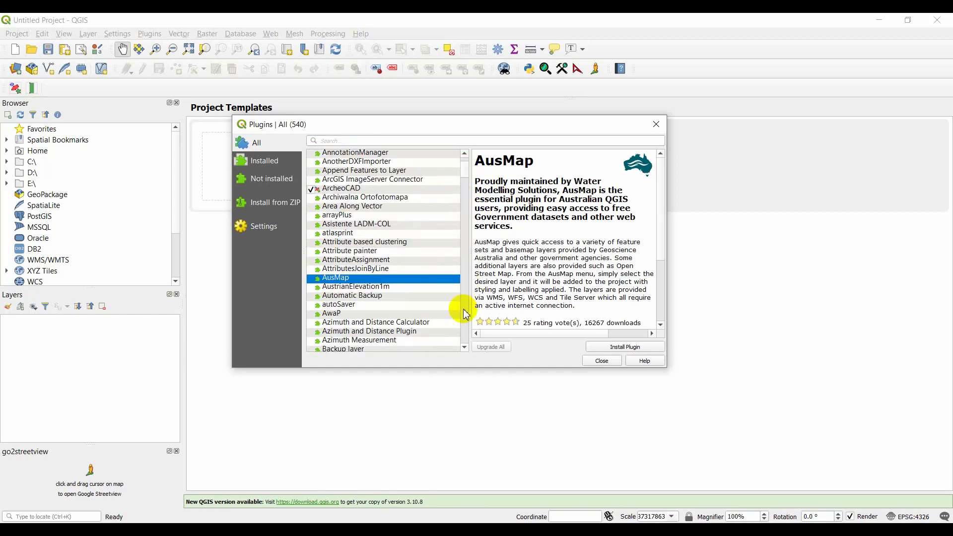
left_click(464, 179)
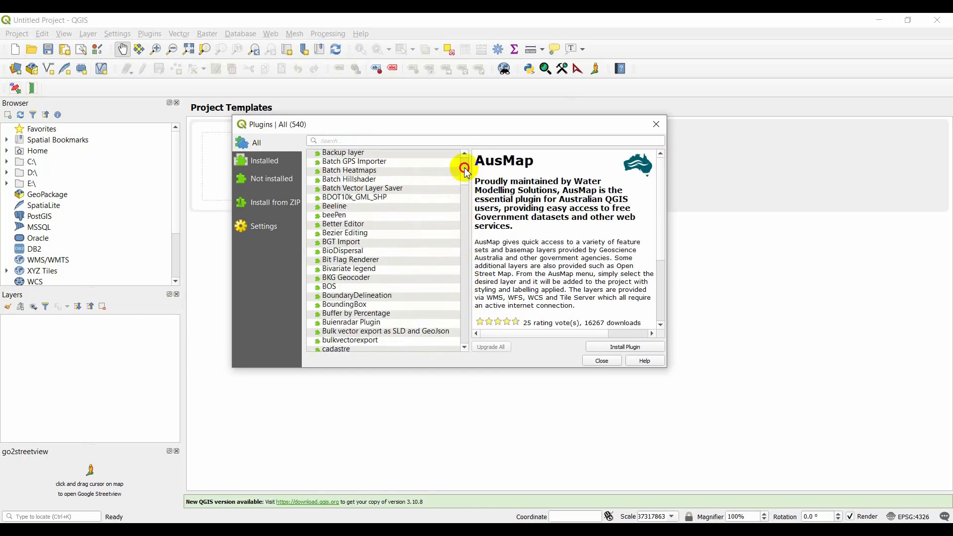
left_click_drag(465, 175, 466, 161)
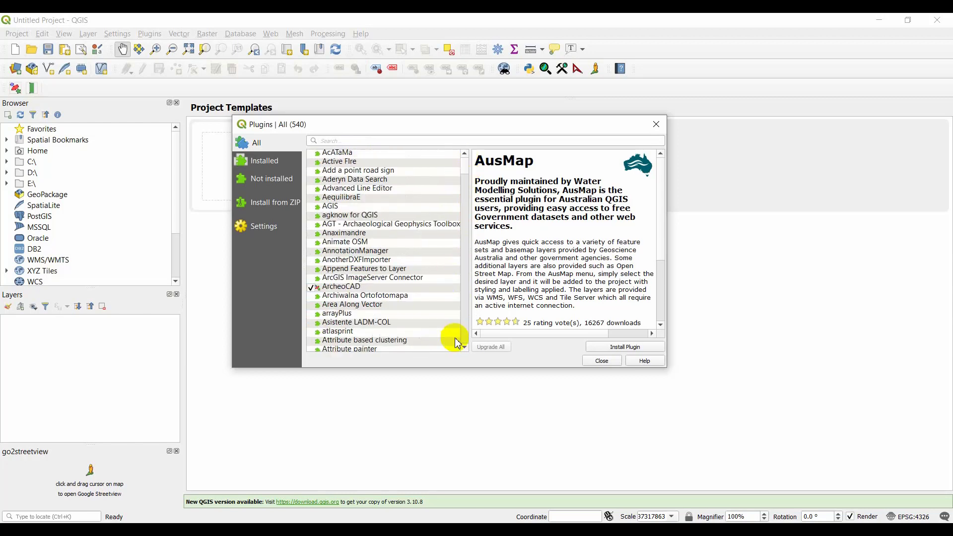
left_click(464, 349)
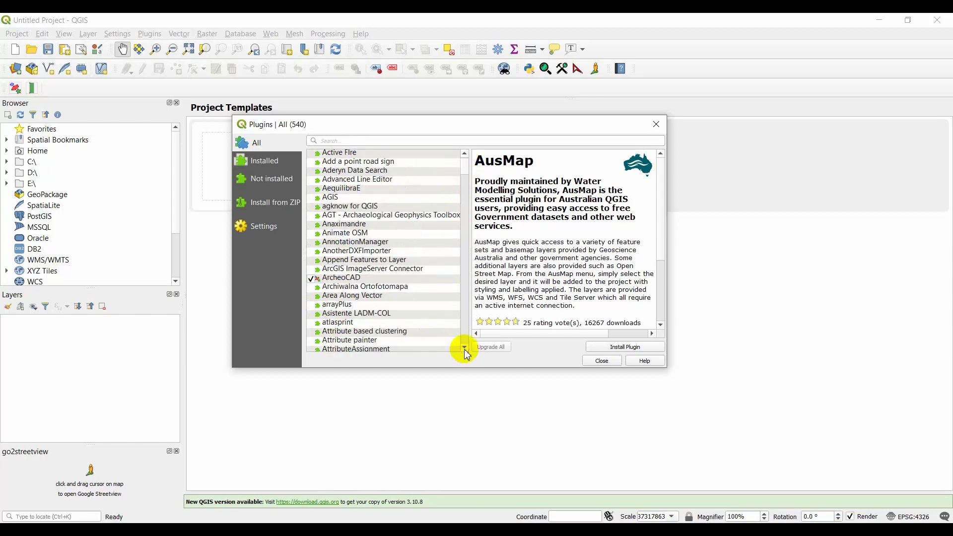
left_click(464, 348)
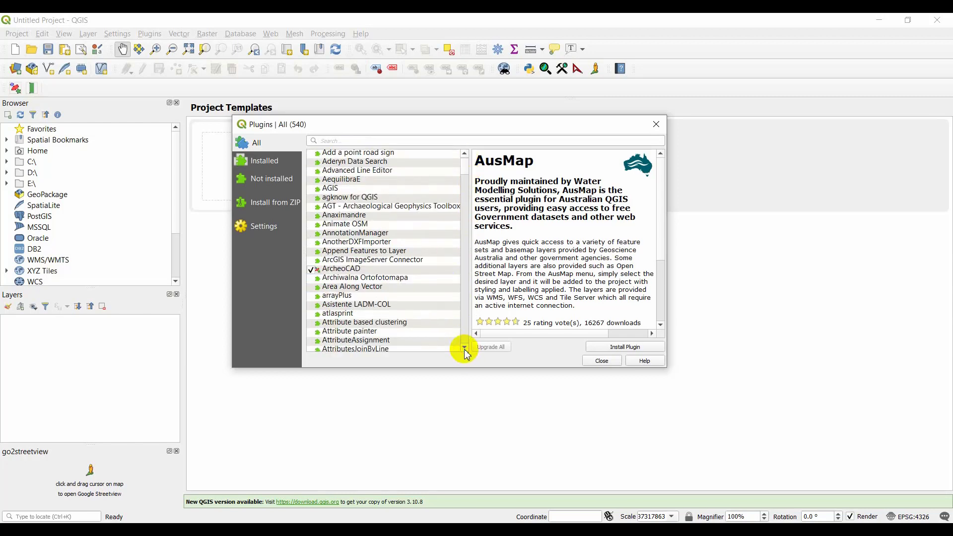
left_click(465, 348)
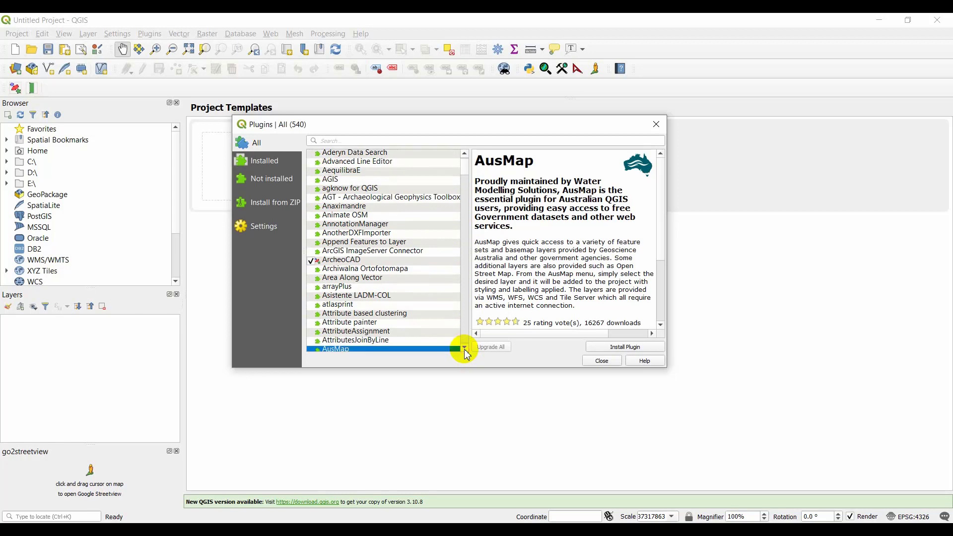
left_click(464, 348)
left_click(464, 348)
left_click(465, 348)
left_click(464, 348)
left_click(465, 349)
left_click(464, 348)
left_click(465, 349)
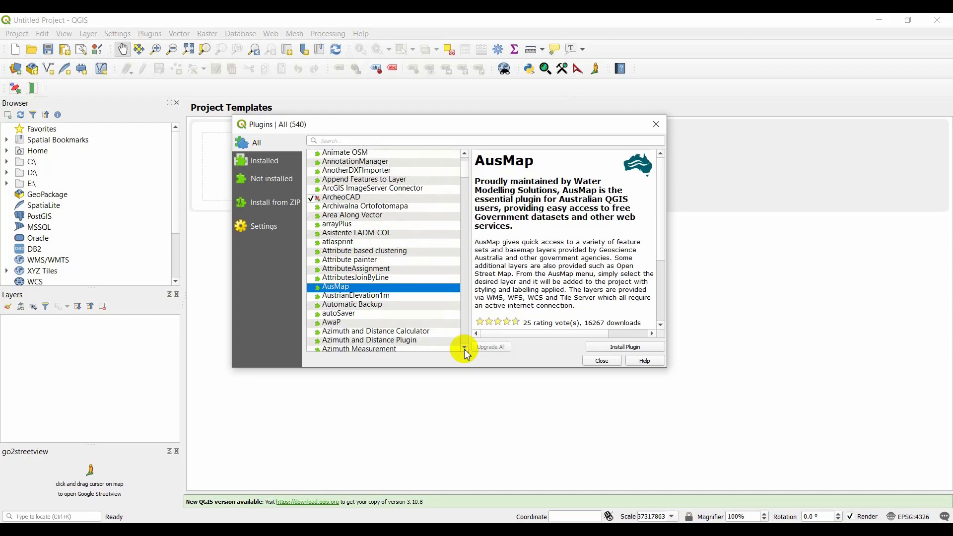
left_click(464, 348)
left_click(464, 348)
left_click(464, 349)
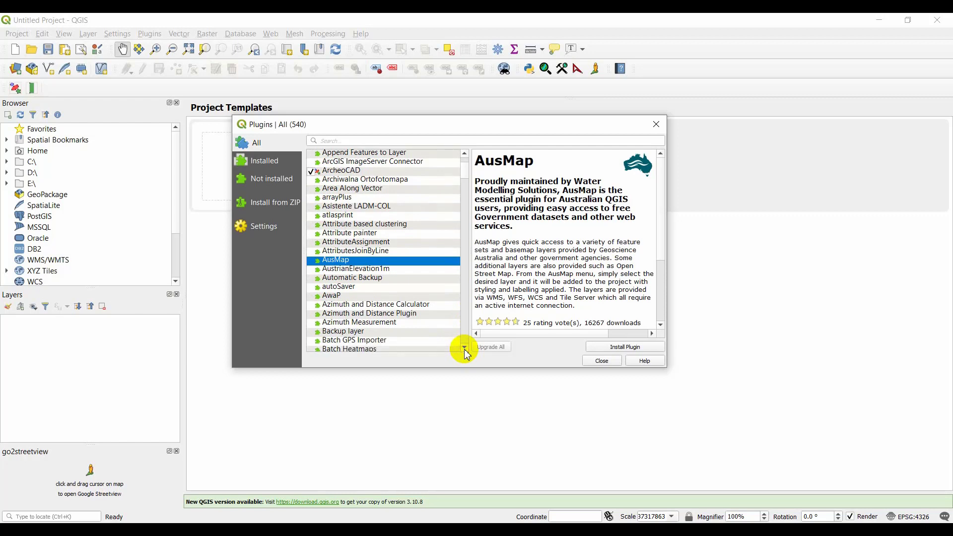
left_click(464, 348)
left_click(465, 349)
left_click(465, 348)
left_click(464, 348)
left_click(464, 349)
left_click(464, 349)
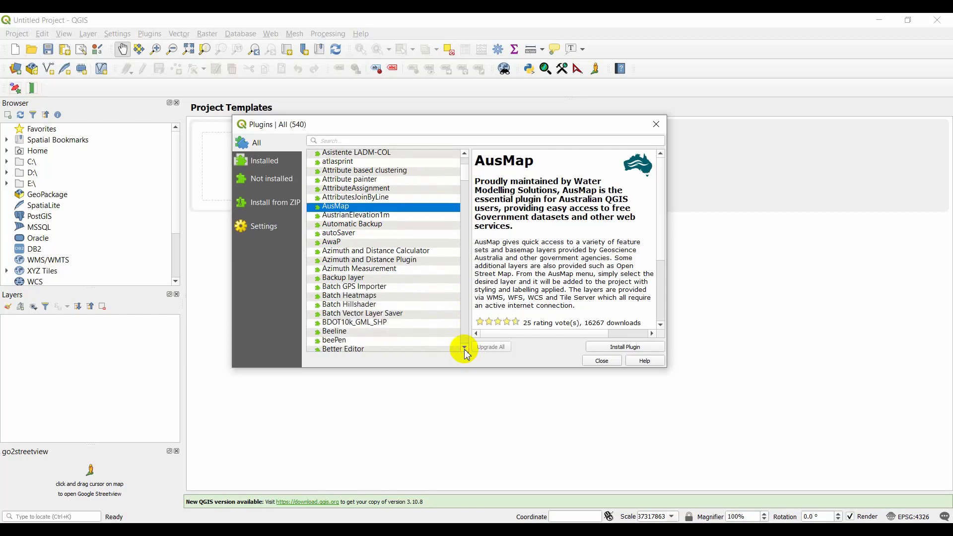
left_click(464, 348)
left_click(464, 348)
left_click(464, 348)
left_click(465, 348)
left_click(464, 348)
left_click(464, 348)
left_click(464, 349)
left_click(464, 349)
left_click(465, 348)
left_click(465, 348)
left_click(465, 348)
left_click(464, 348)
left_click(464, 348)
left_click(465, 349)
left_click(464, 348)
left_click(464, 348)
left_click(464, 349)
left_click(464, 348)
left_click(465, 348)
left_click(465, 348)
left_click(464, 348)
left_click(465, 348)
left_click(464, 348)
left_click(464, 349)
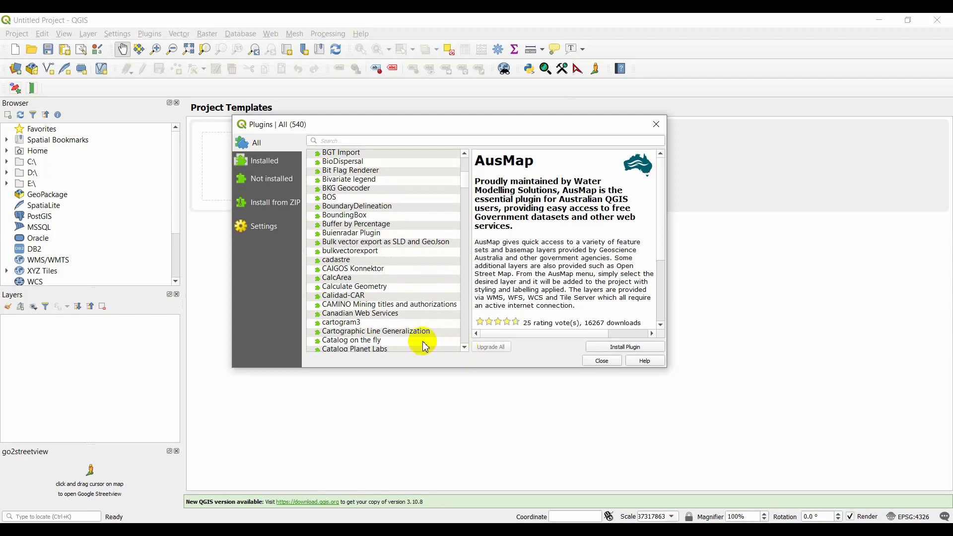
left_click(340, 288)
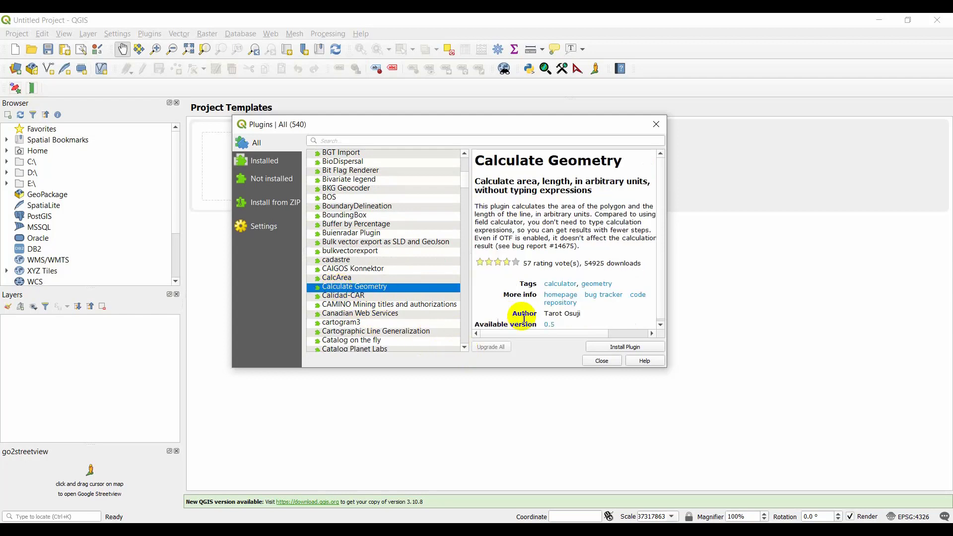
left_click(606, 349)
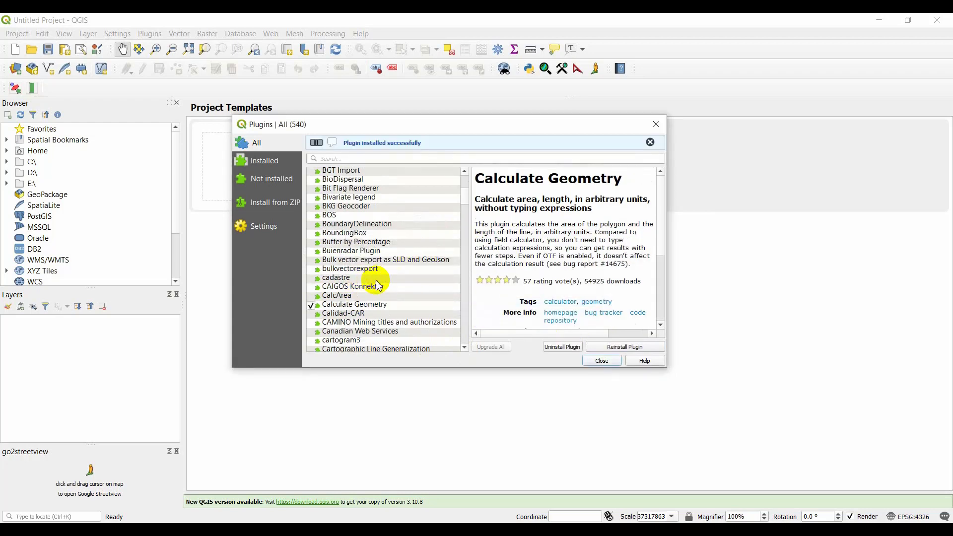
Step: Install the Buffer by Percentage plugin and view the descriptions of BoundingBox and BoundaryDelineation
left_click(370, 243)
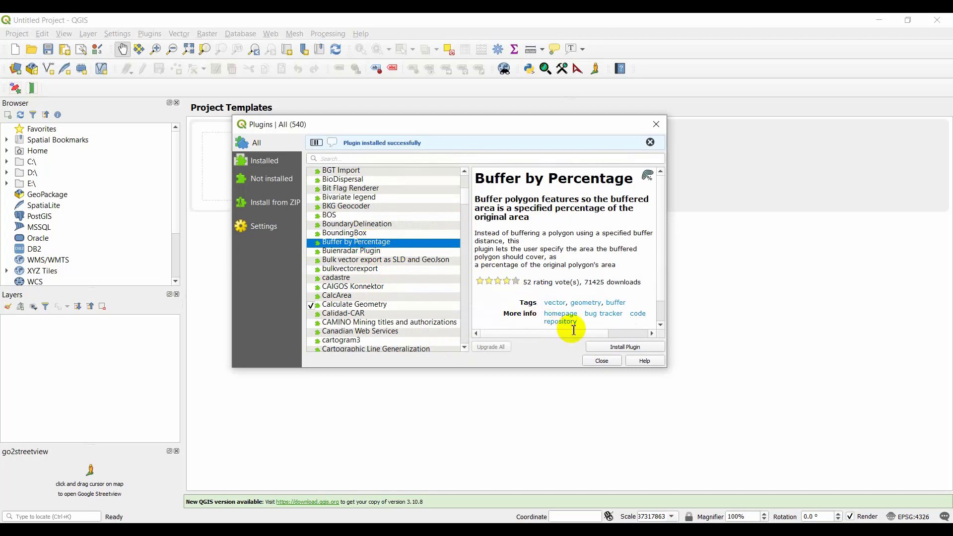
left_click(602, 346)
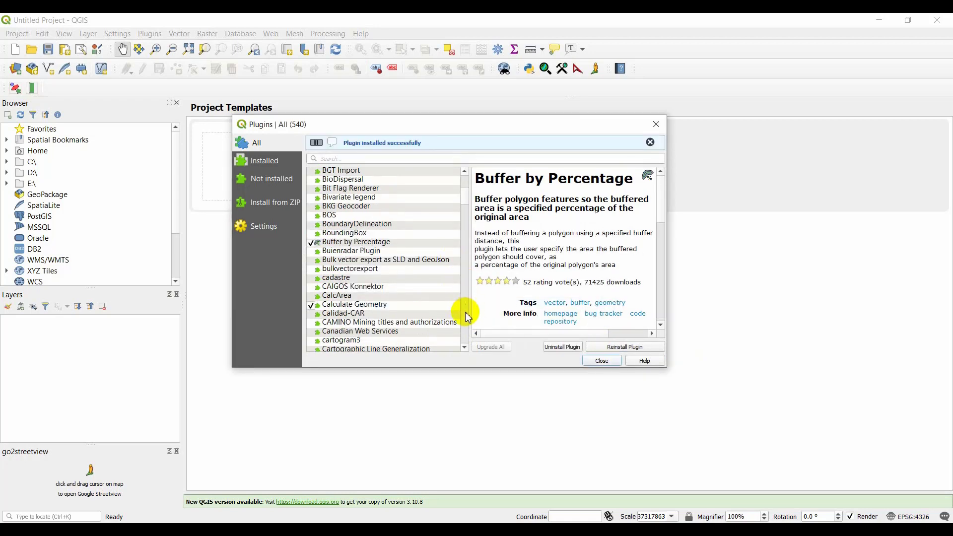
left_click(350, 233)
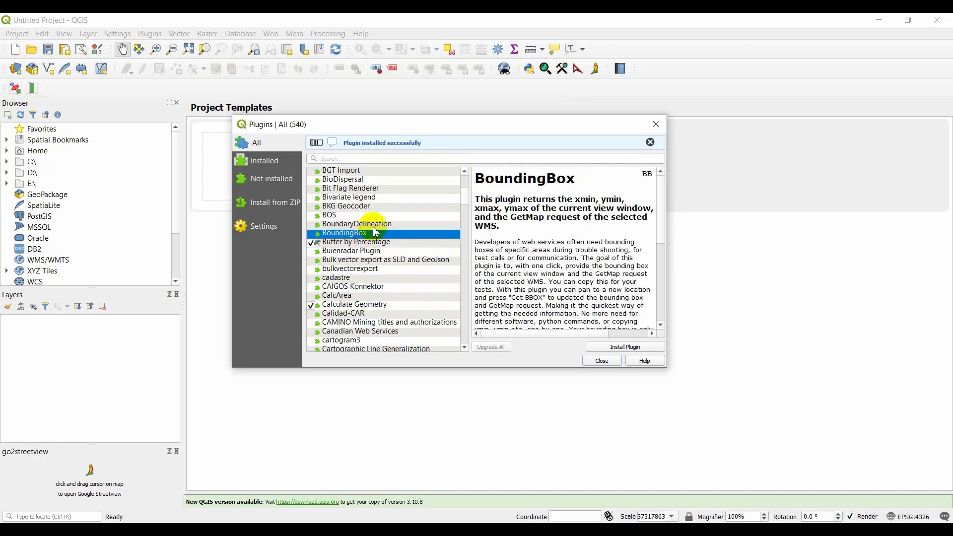
left_click(361, 207)
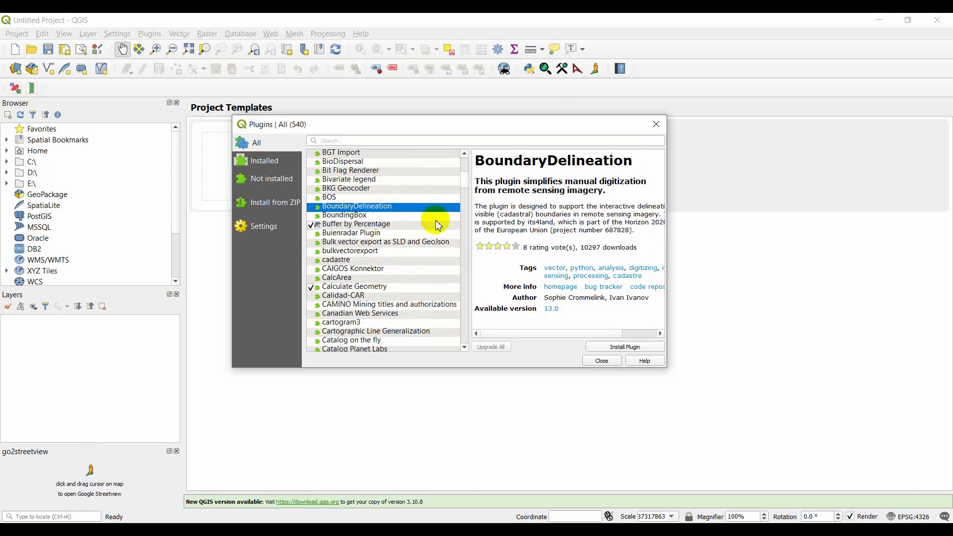
Step: Find the Clip Multiple Layers plugin further down the list and install it
left_click(465, 347)
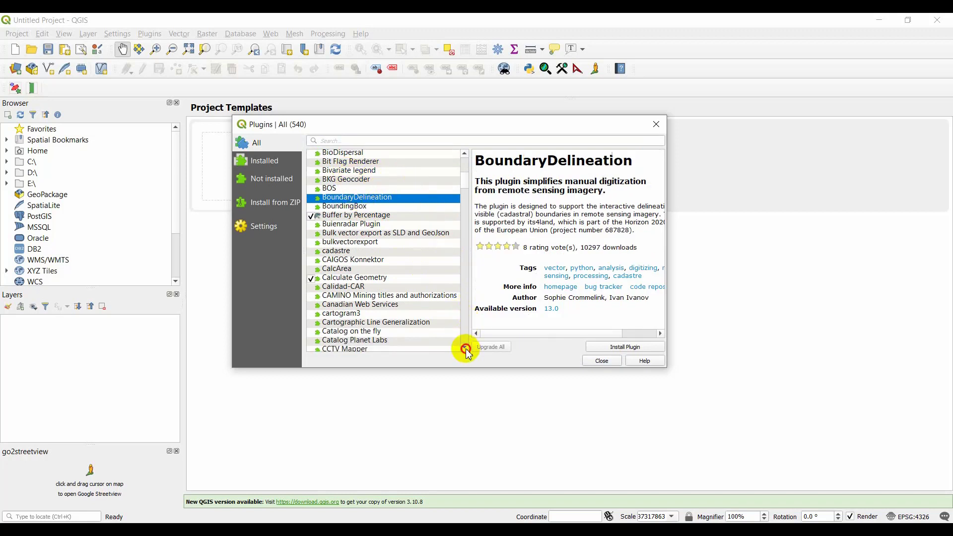
left_click(465, 347)
left_click(464, 347)
left_click(465, 347)
left_click(465, 348)
left_click(465, 347)
left_click(465, 347)
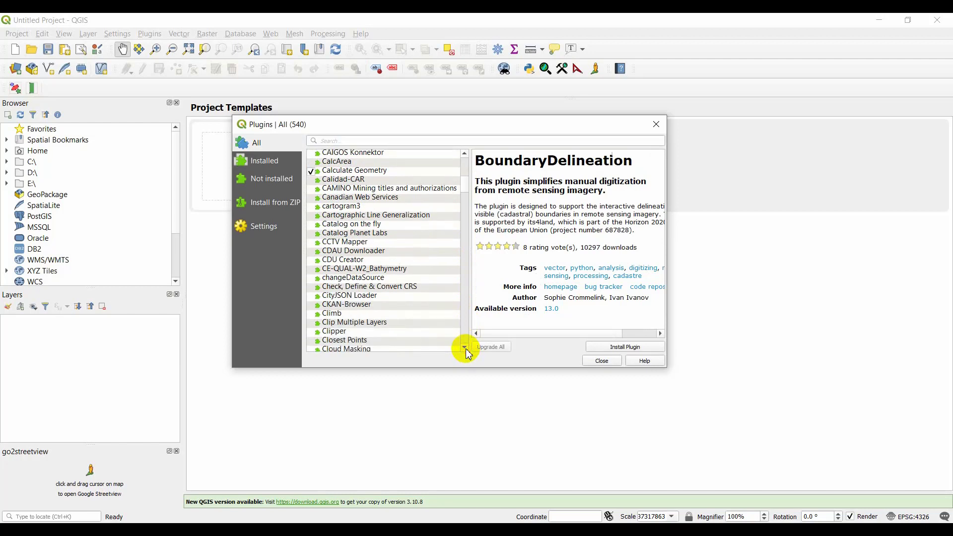
left_click(465, 347)
left_click(464, 347)
left_click(464, 347)
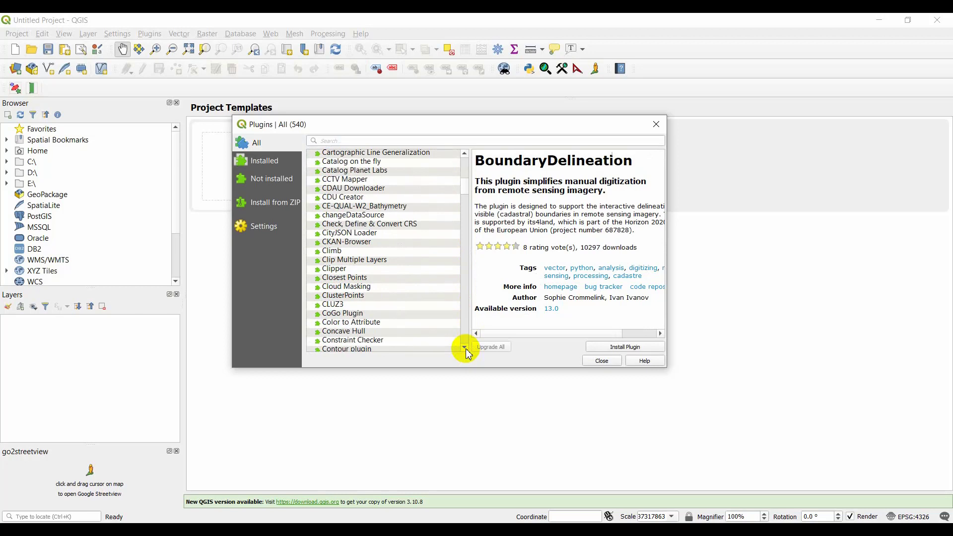
left_click(464, 347)
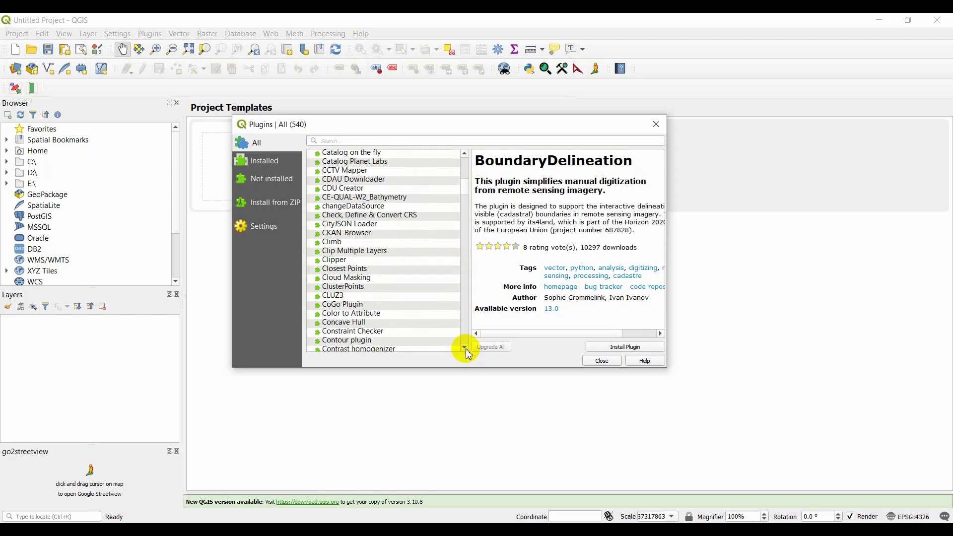
left_click(366, 251)
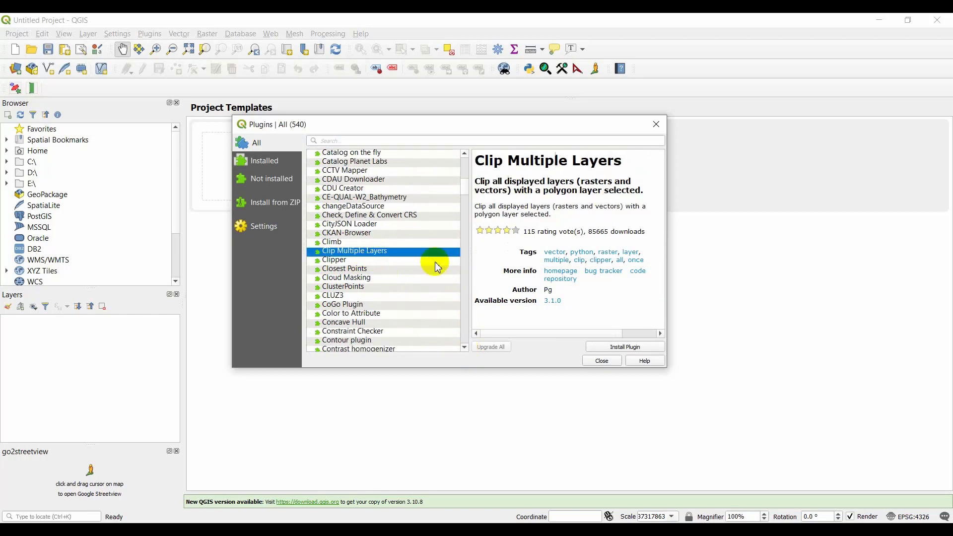
left_click(617, 348)
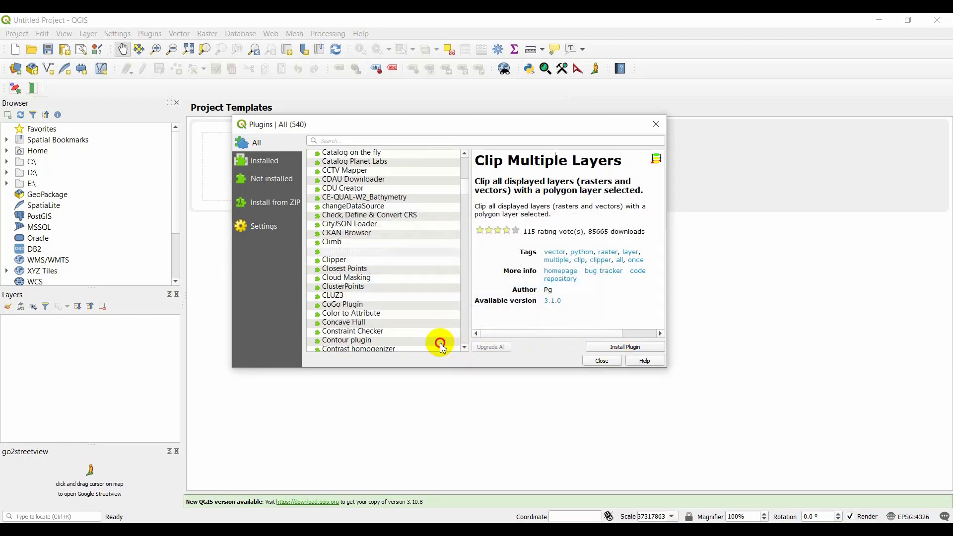
Step: View the Concave Hull plugin's description and install the Contour plugin
left_click(439, 341)
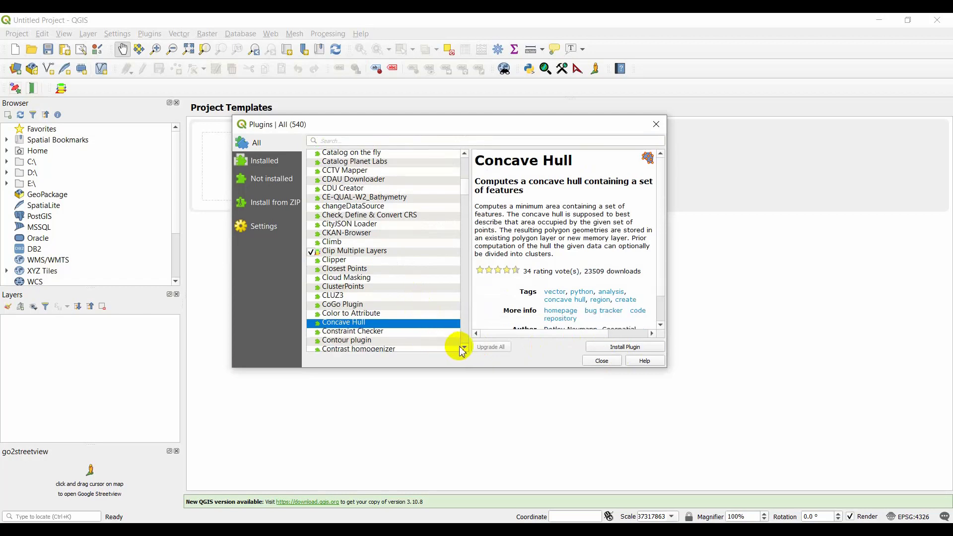
left_click(433, 342)
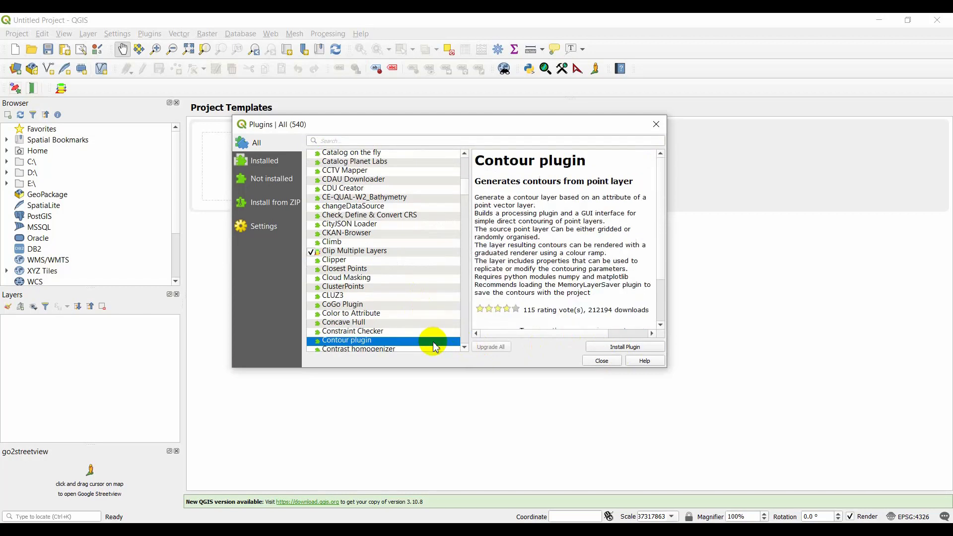
left_click(603, 348)
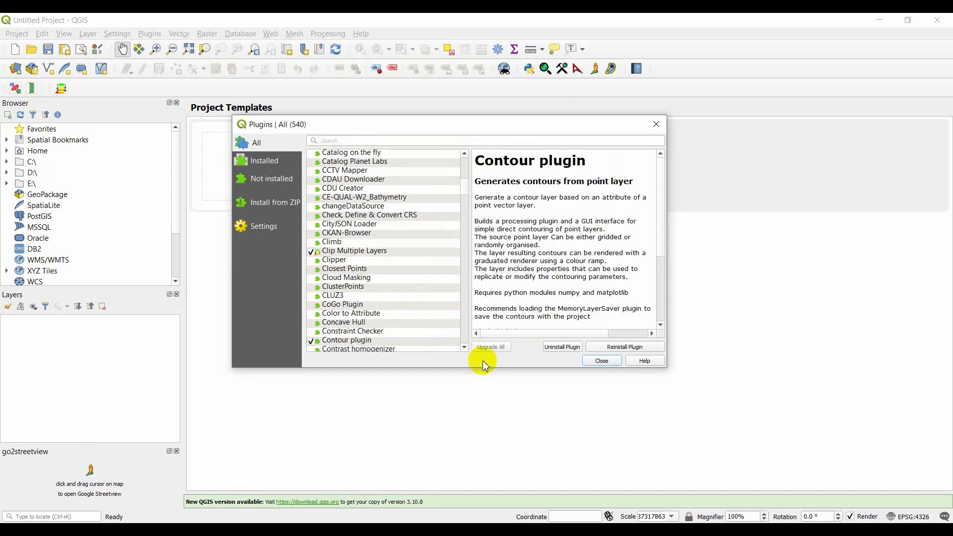
scroll(465, 347, "down", 3)
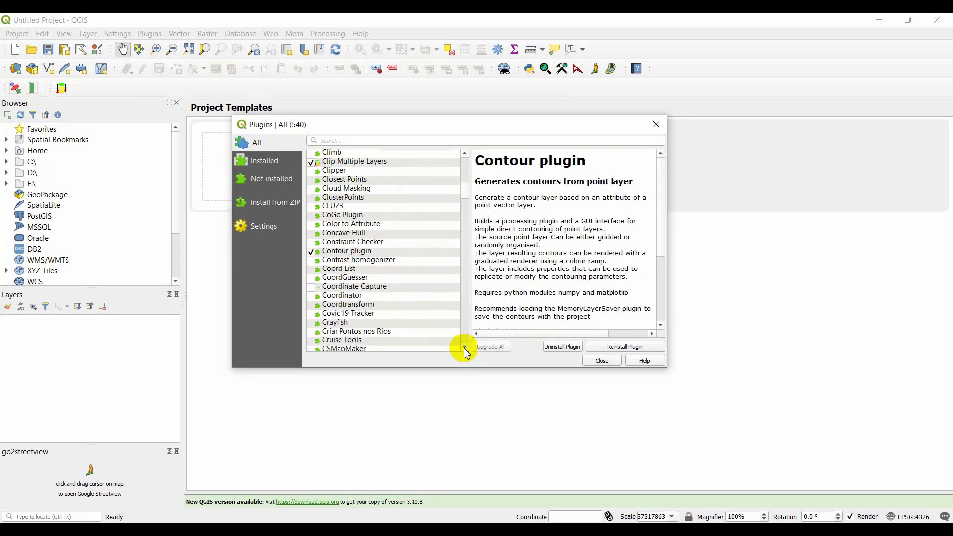
Step: Enable the Coordinate Capture plugin in the full plugin list, and disable it again
scroll(467, 353, "down", 1)
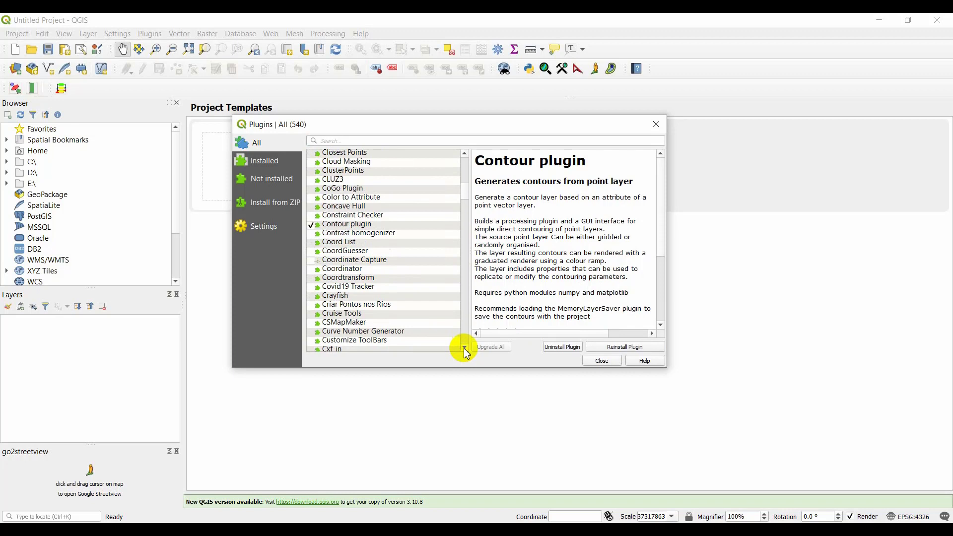
scroll(465, 348, "down", 2)
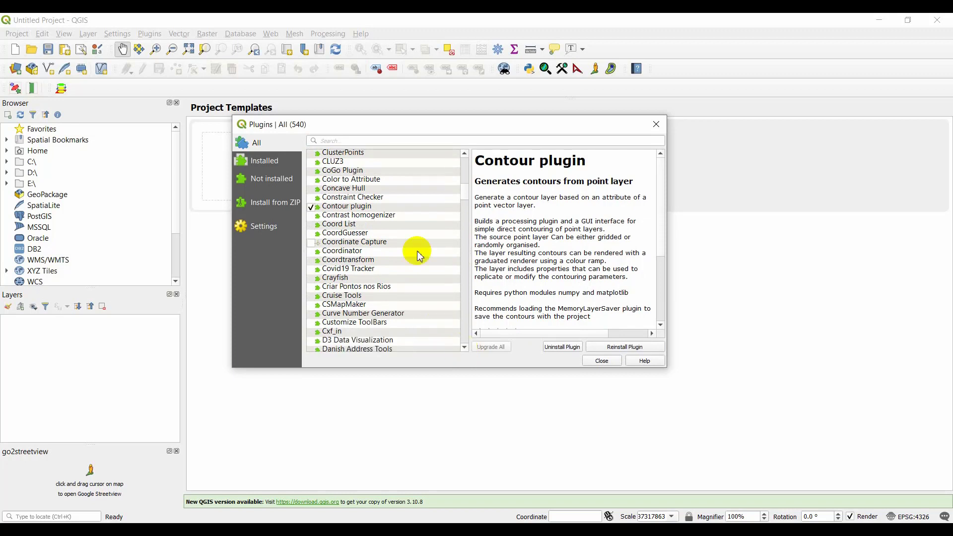
left_click(312, 243)
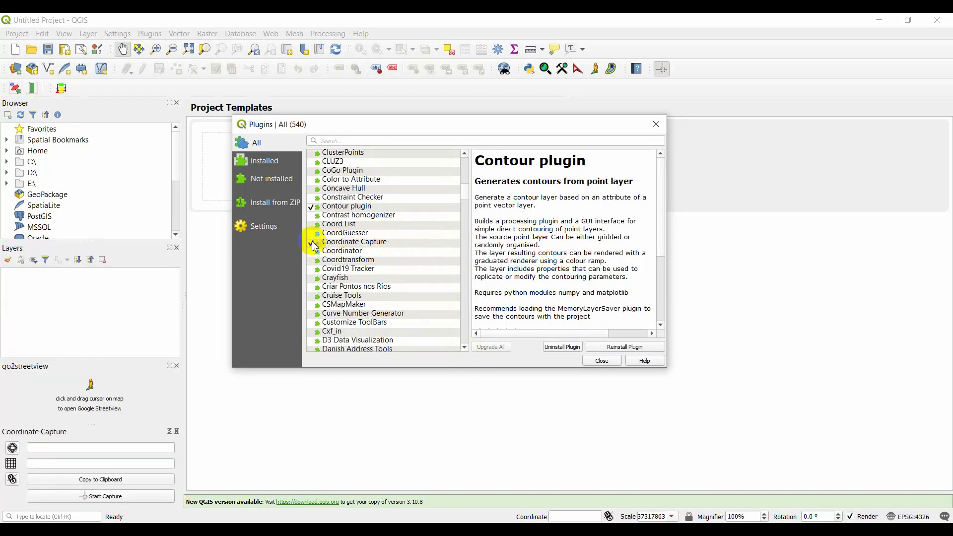
left_click(312, 243)
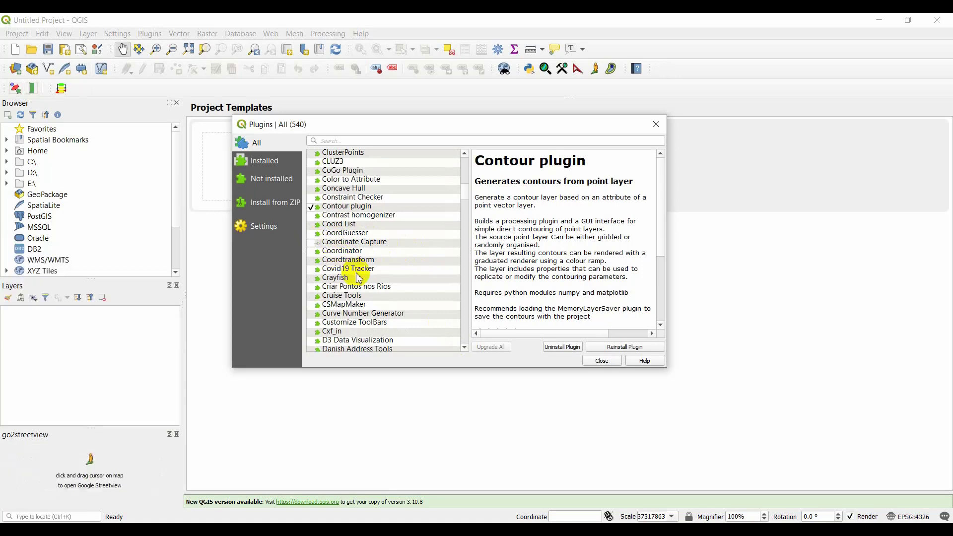
Step: View the descriptions of Coordtransform and Crayfish, and install the Covid19 Tracker plugin
left_click(338, 261)
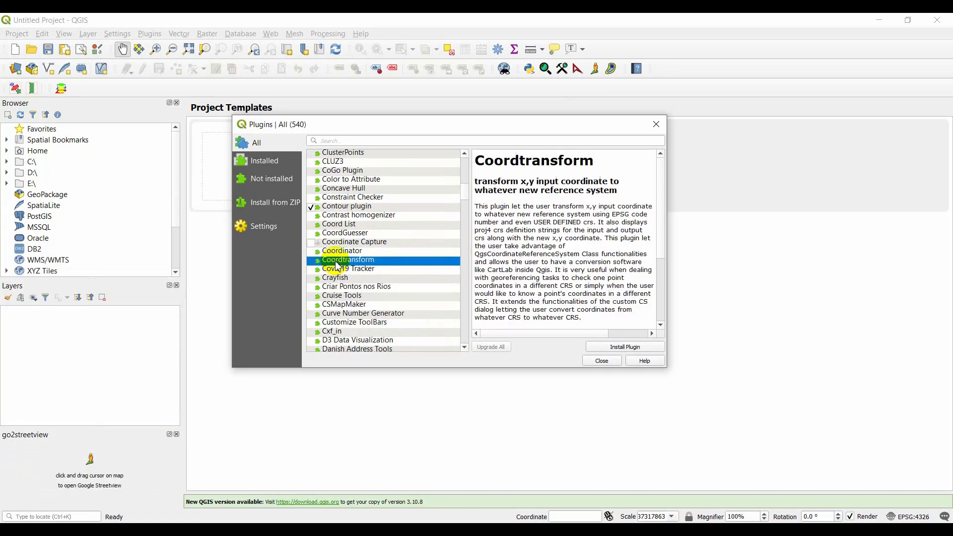
left_click(343, 280)
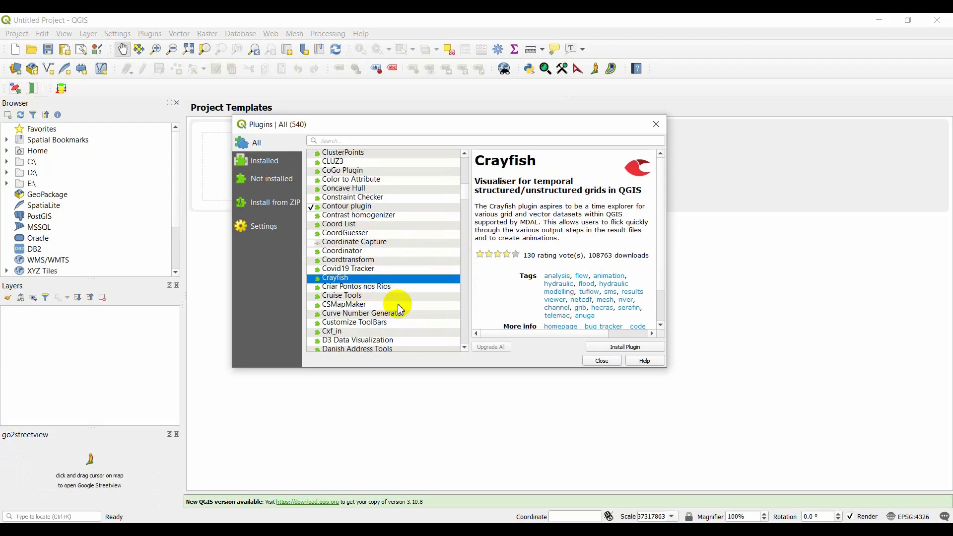
left_click(371, 271)
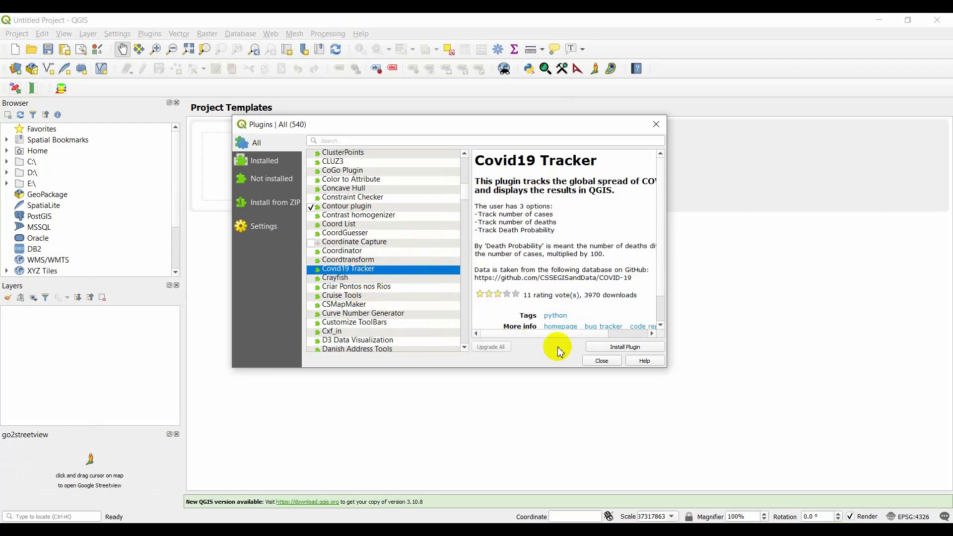
left_click(611, 350)
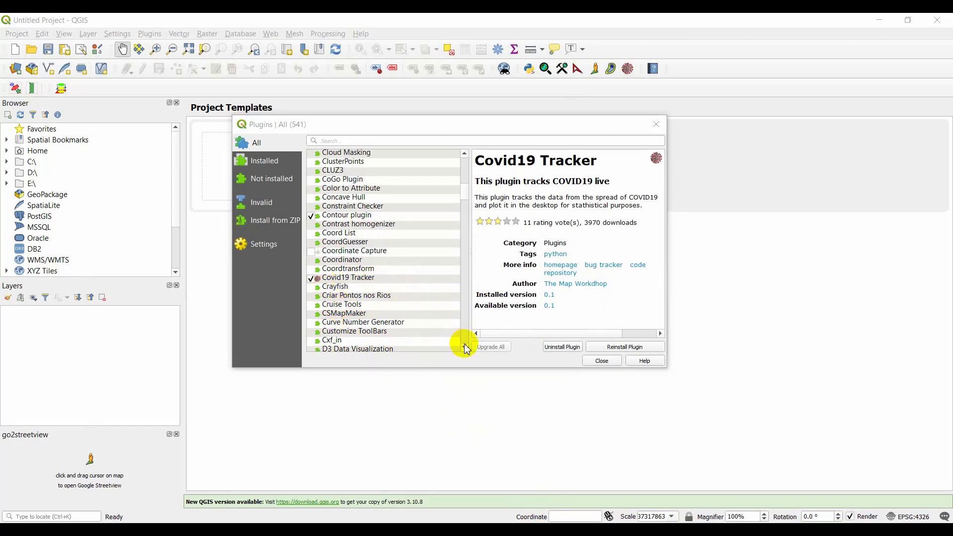
Step: Find the D3 Data Visualization plugin further down the list and install it
scroll(464, 347, "down", 7)
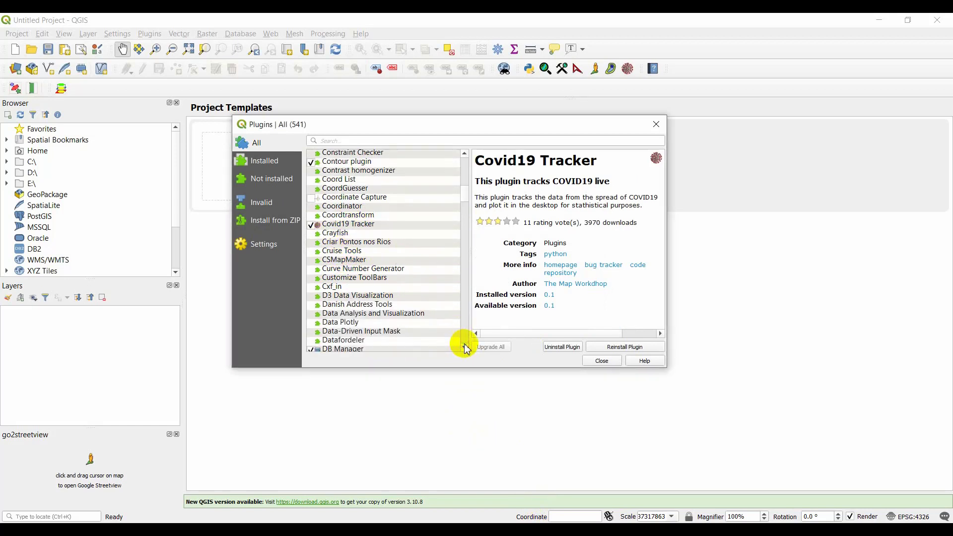
left_click(319, 292)
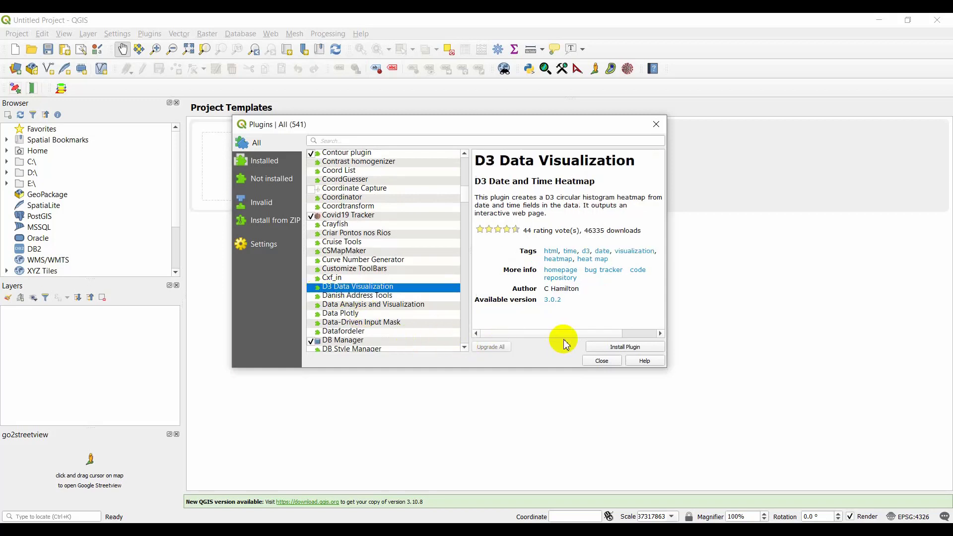
left_click(624, 347)
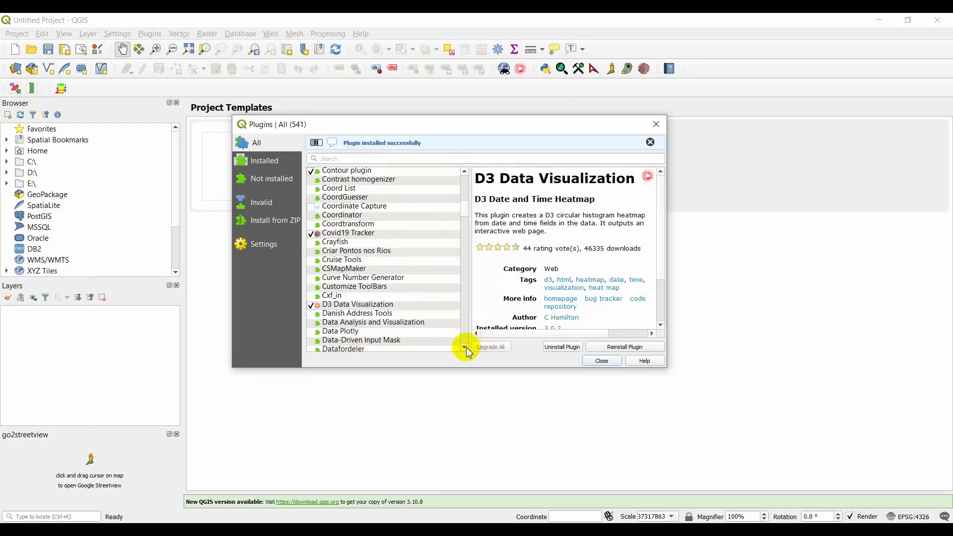
Step: View the DevNull plugin's description and install the DEMto3D plugin listed just above it
left_click(465, 347)
left_click(464, 347)
left_click(464, 348)
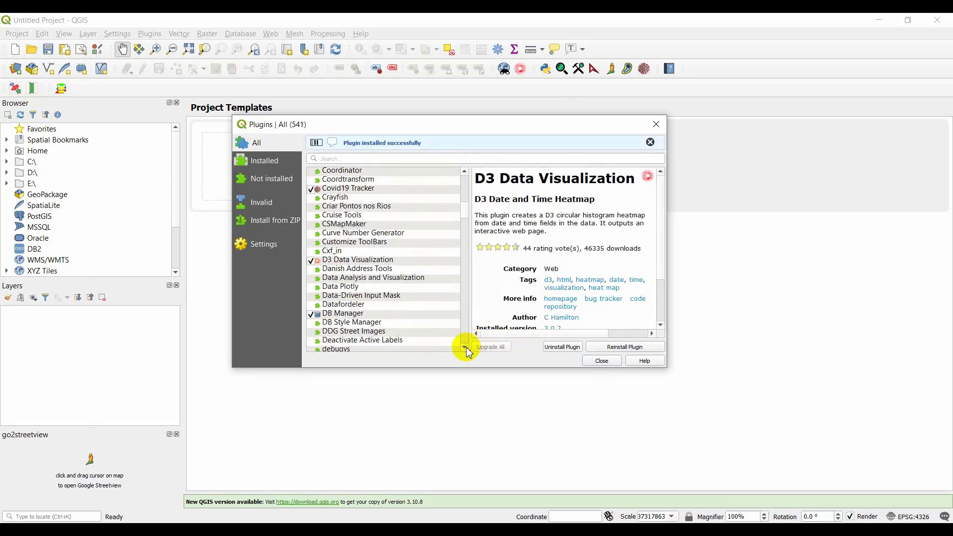
left_click(465, 348)
left_click(464, 348)
left_click(464, 347)
left_click(464, 347)
left_click(464, 348)
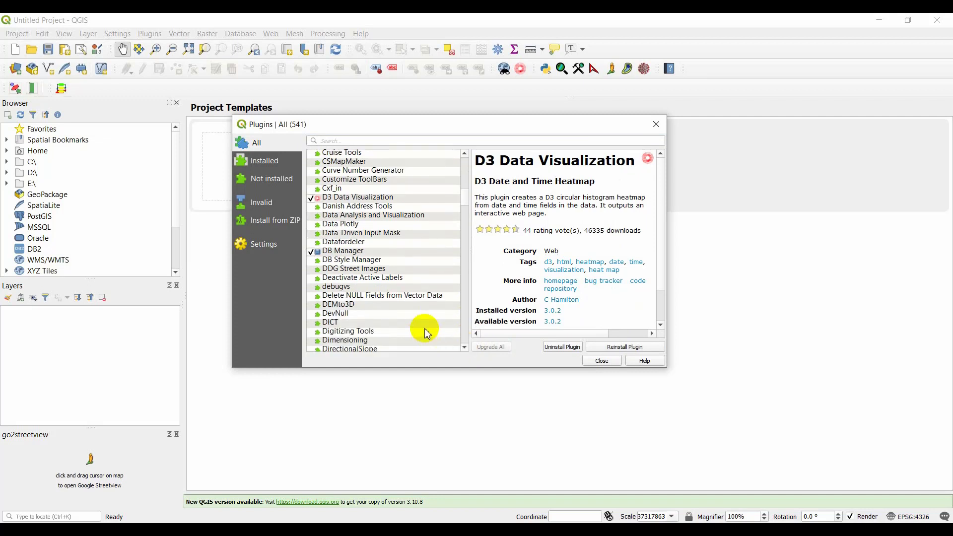
left_click(434, 315)
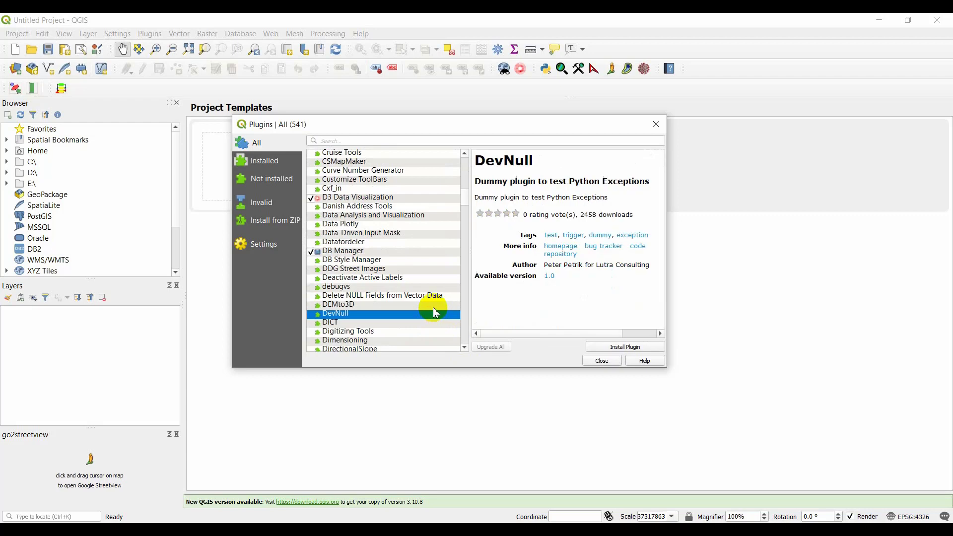
left_click(430, 304)
left_click(600, 349)
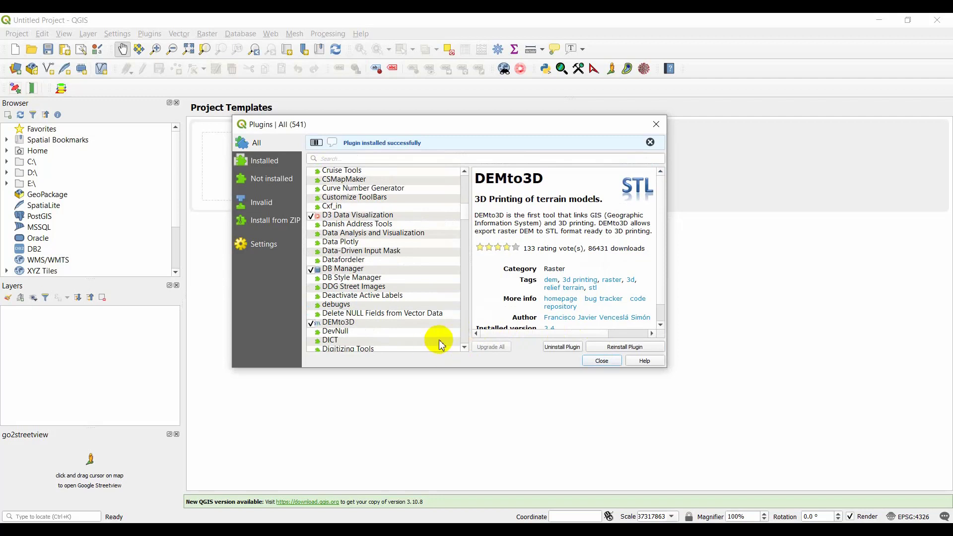
Step: Install the Digitizing Tools plugin and the Discovery plugin from the full plugin list
left_click(440, 349)
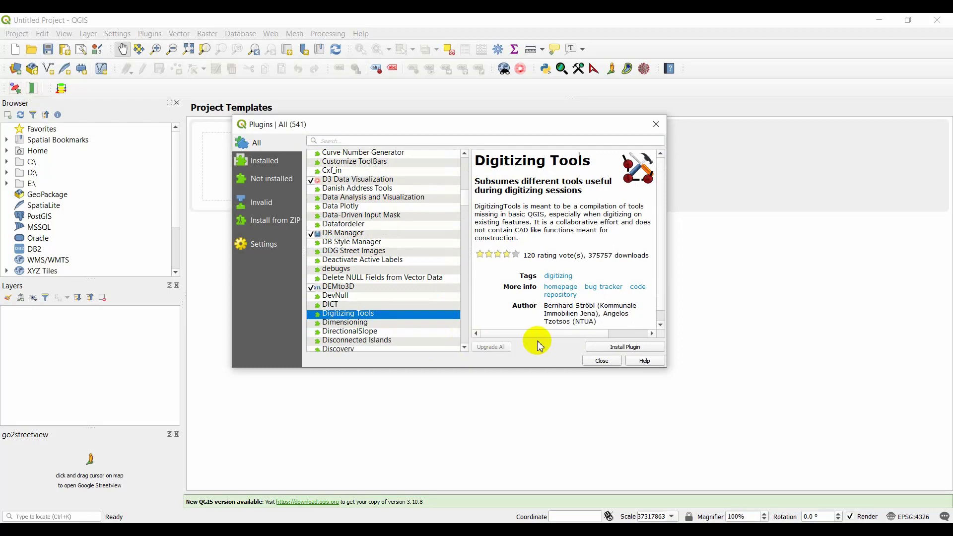
left_click(618, 350)
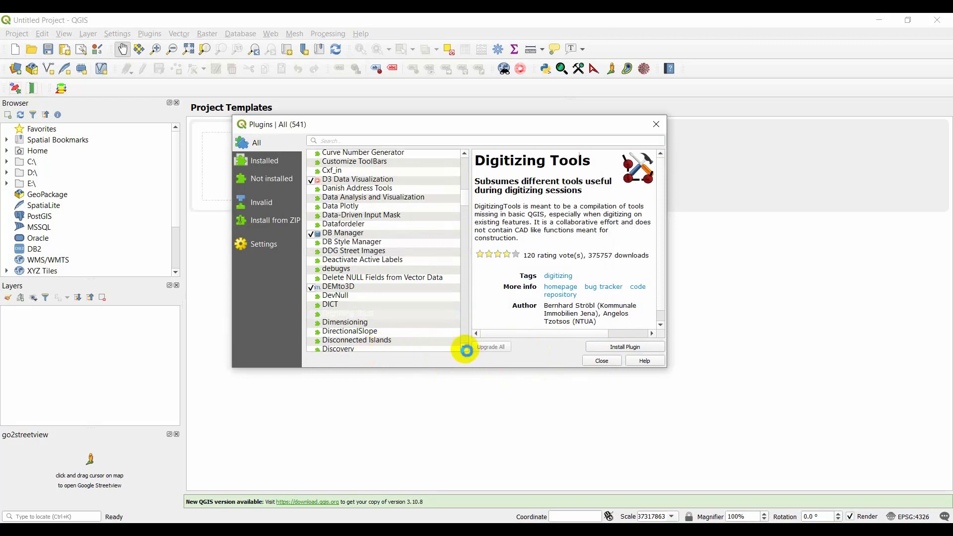
left_click(465, 347)
left_click(465, 348)
left_click(464, 347)
left_click(464, 347)
left_click(464, 347)
left_click(464, 347)
left_click(464, 347)
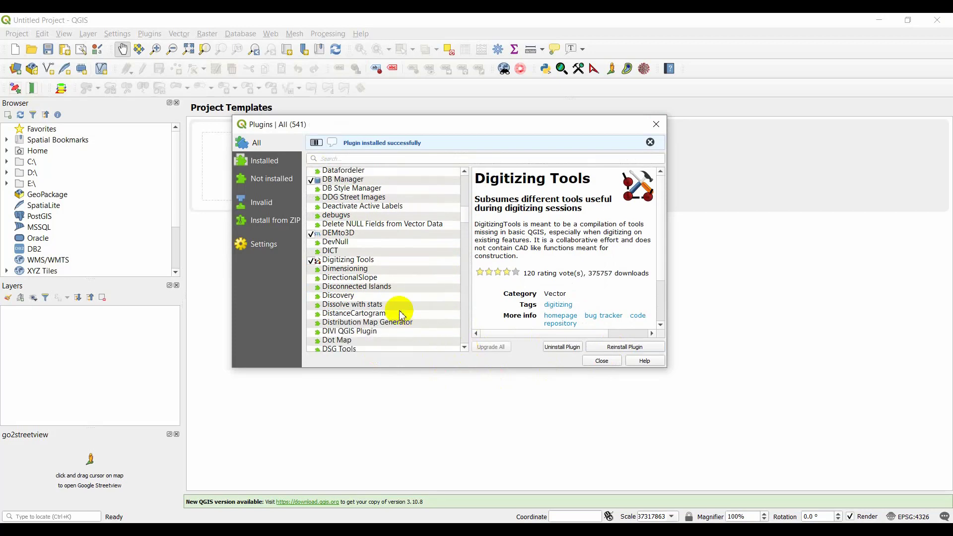
left_click(366, 300)
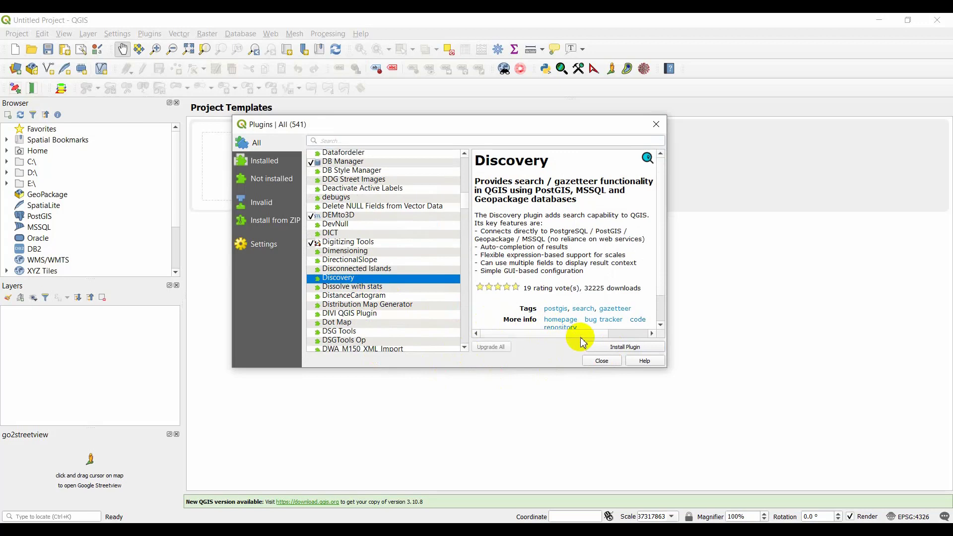
left_click(613, 353)
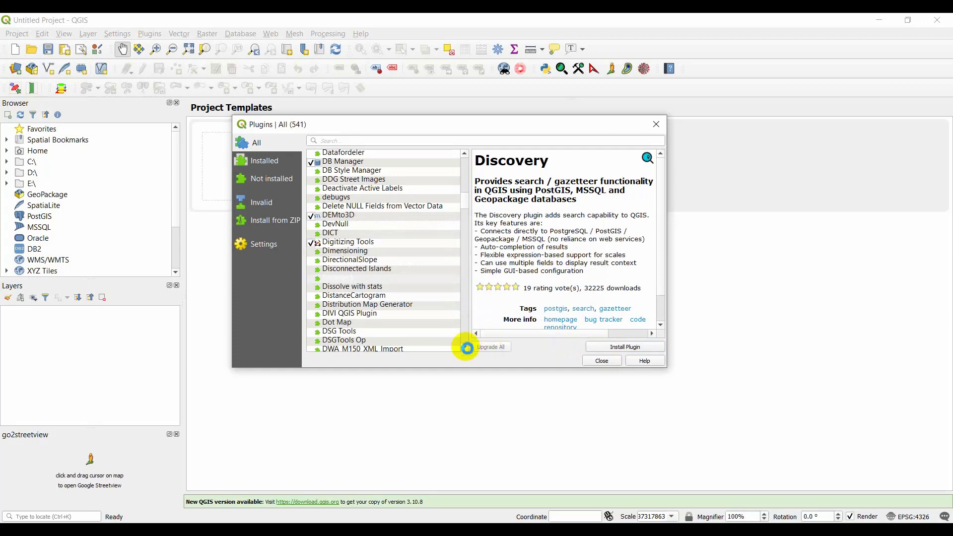
Step: Look through the plugin list from Discovery down to the plugins whose names begin with Geo
left_click(463, 349)
left_click(463, 347)
left_click(464, 348)
left_click(464, 348)
left_click(464, 349)
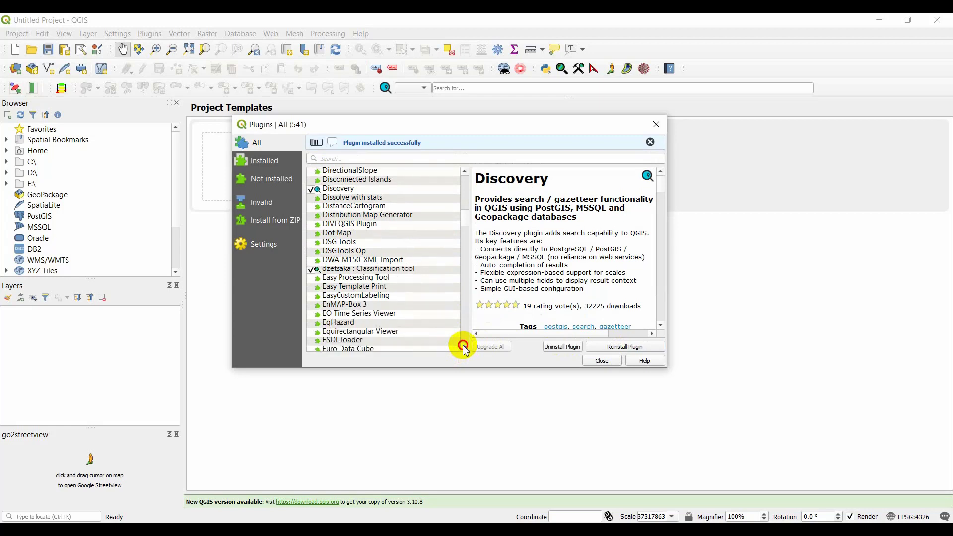
left_click(464, 349)
left_click(464, 349)
left_click(464, 349)
left_click(465, 349)
left_click(464, 349)
left_click(464, 349)
left_click_drag(464, 348, 465, 349)
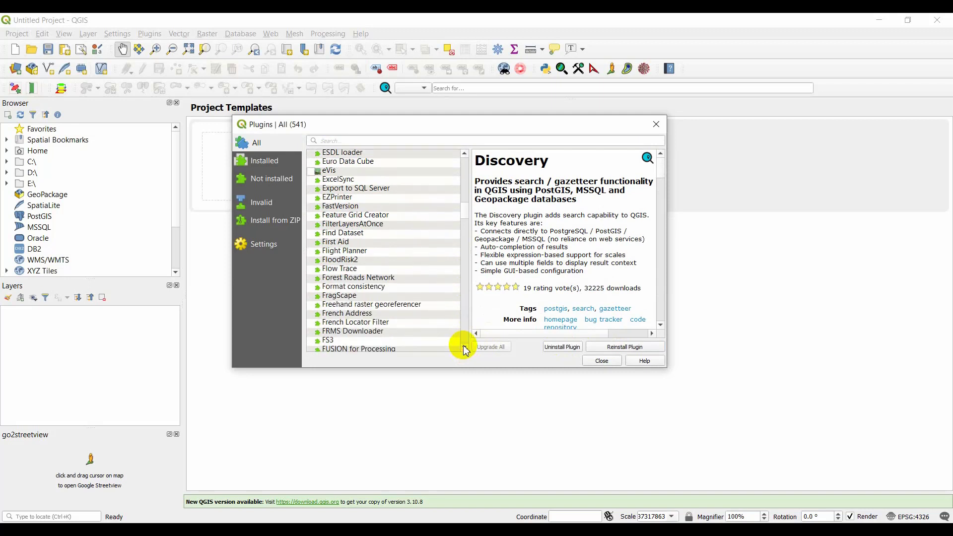
left_click(465, 348)
left_click(465, 349)
left_click_drag(464, 348, 464, 348)
left_click(464, 349)
left_click(464, 348)
left_click(465, 348)
left_click(464, 349)
left_click(464, 349)
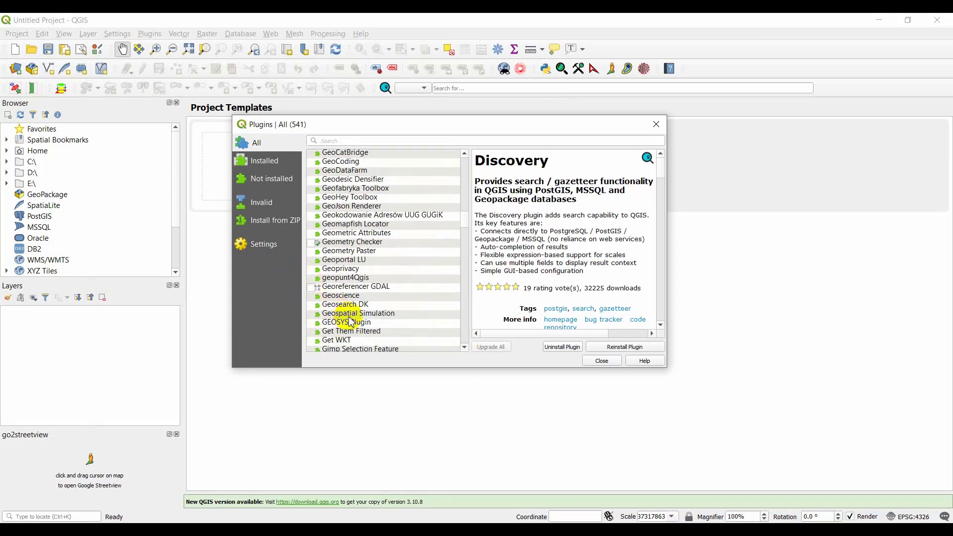
Step: Search the plugin list for "profi" and install the Profile tool plugin
left_click(338, 143)
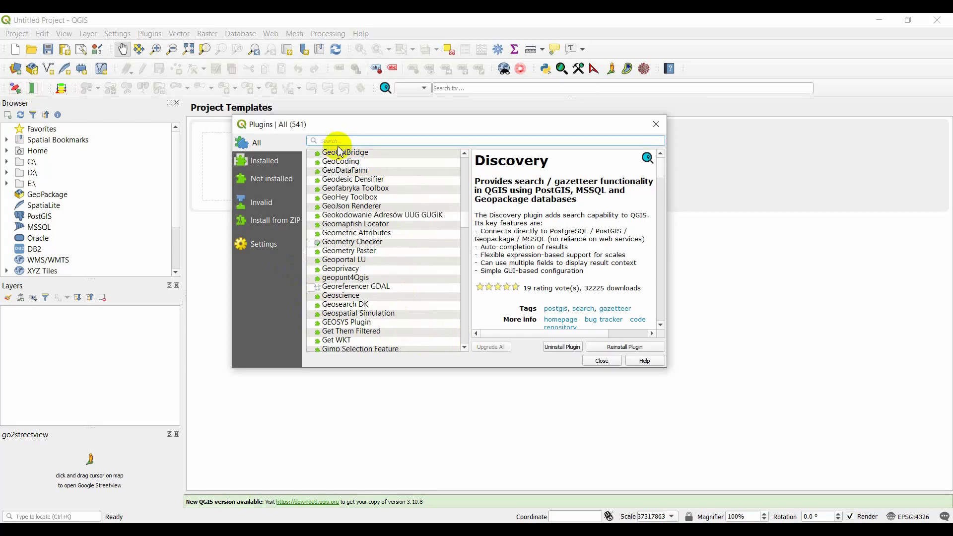
type("pro")
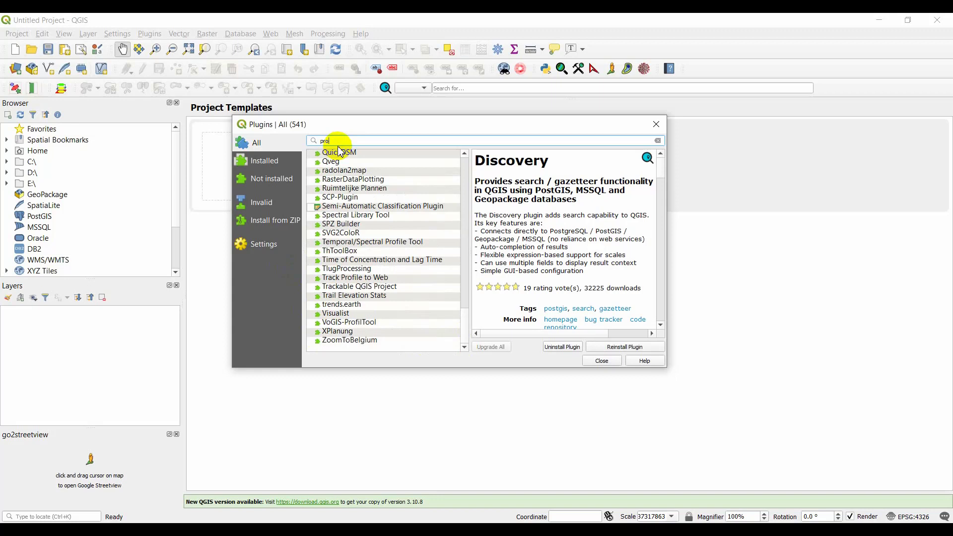
type("fi")
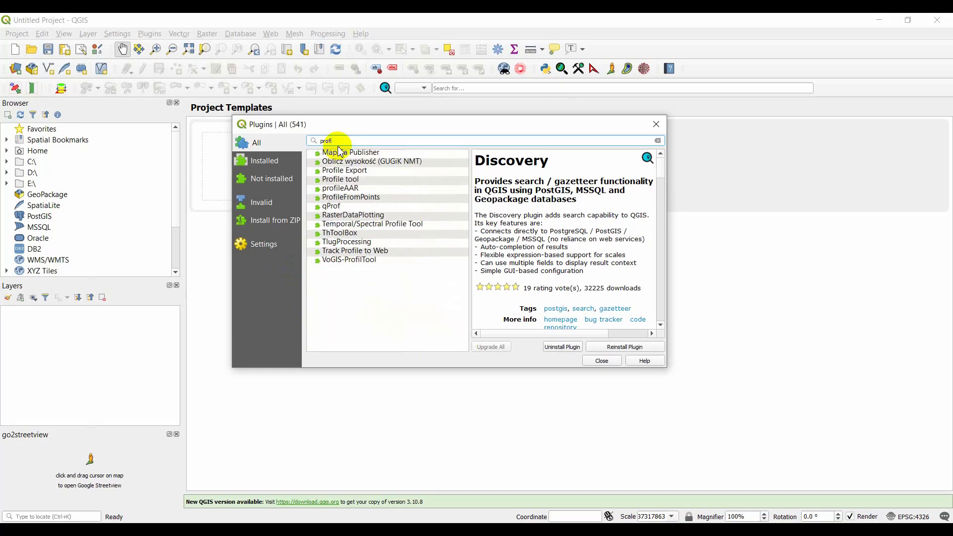
left_click(341, 180)
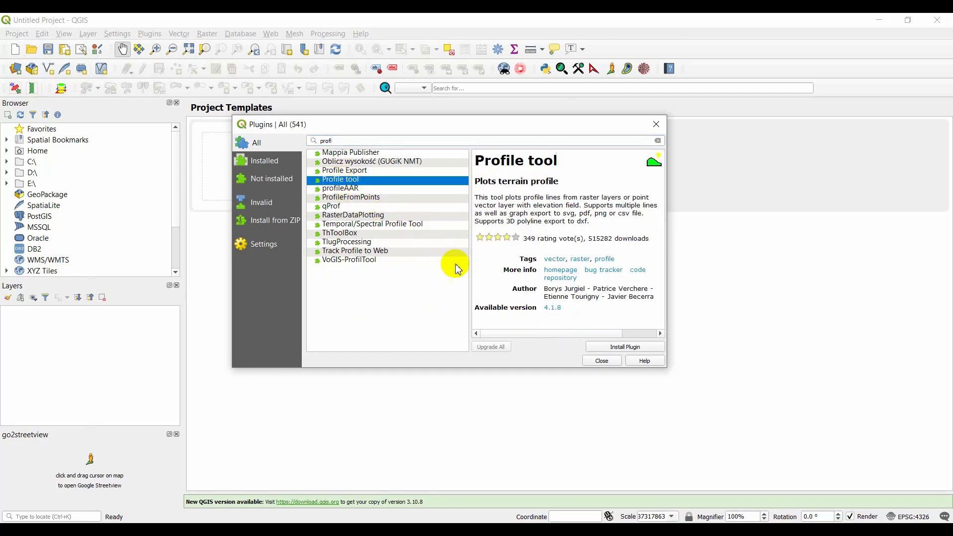
left_click(600, 348)
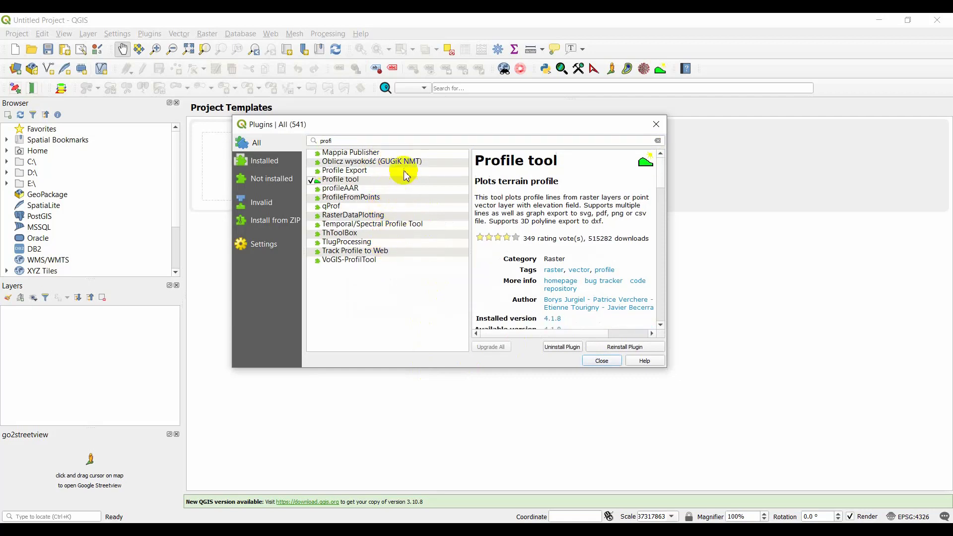
Step: Replace the plugin search with "3d" and install the Qgis2threejs plugin
left_click(348, 141)
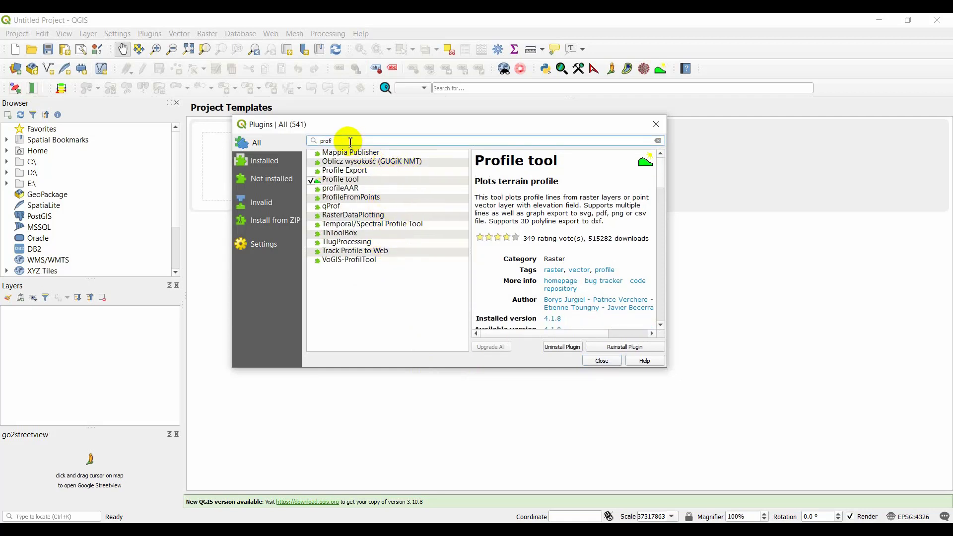
key("BackSpace")
key("BackSpace")
key("BackSpace")
key("BackSpace")
key("BackSpace")
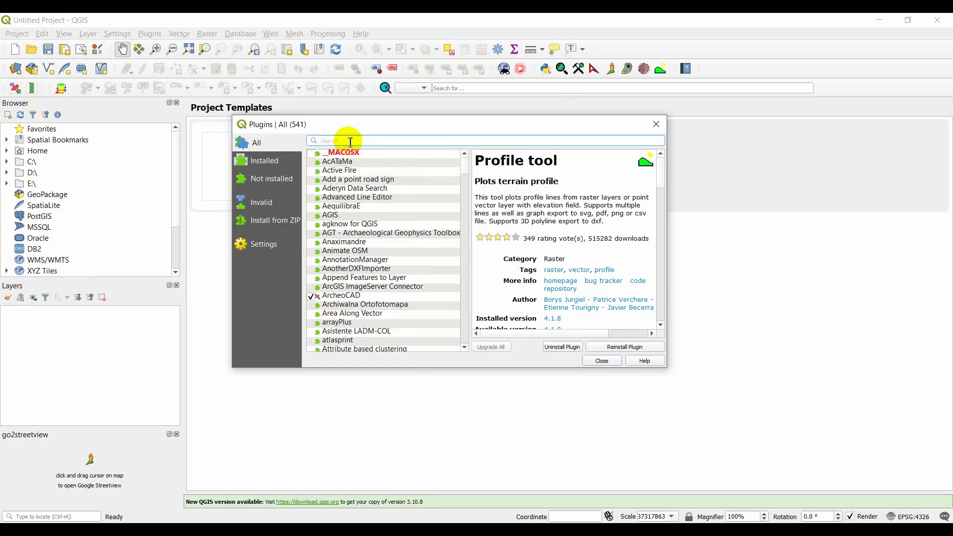
type("3d")
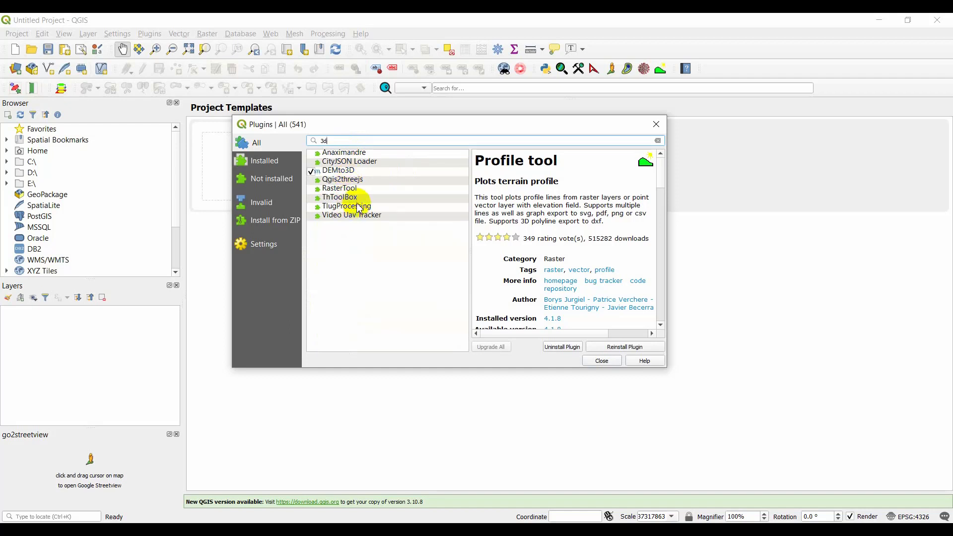
left_click(341, 182)
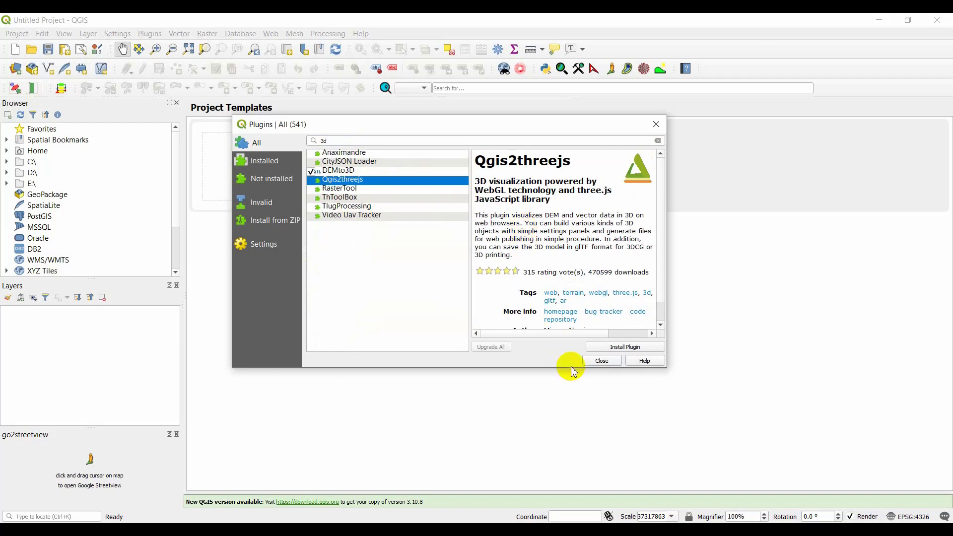
left_click(614, 349)
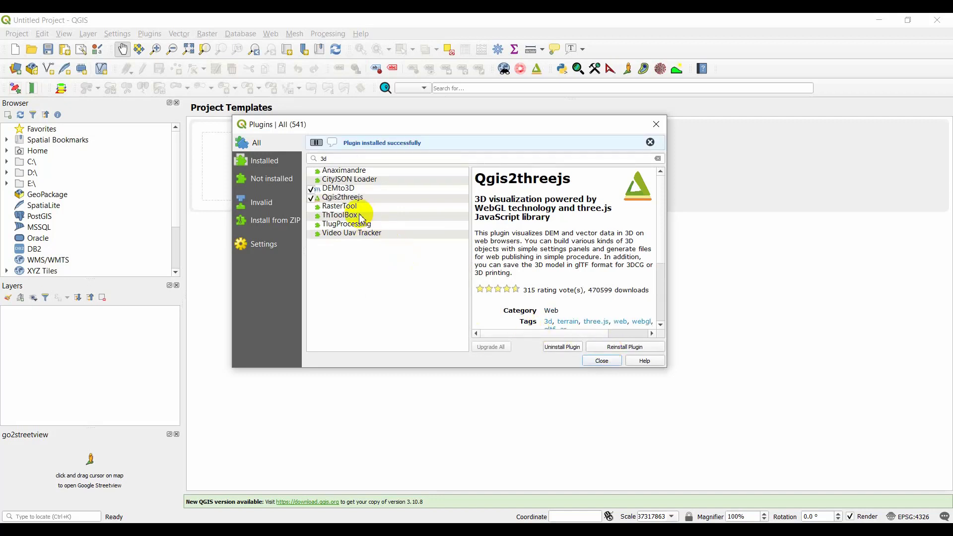
Step: Install the RasterTool plugin from the "3d" search results, dismiss the load error and reinstall the plugin
left_click(347, 209)
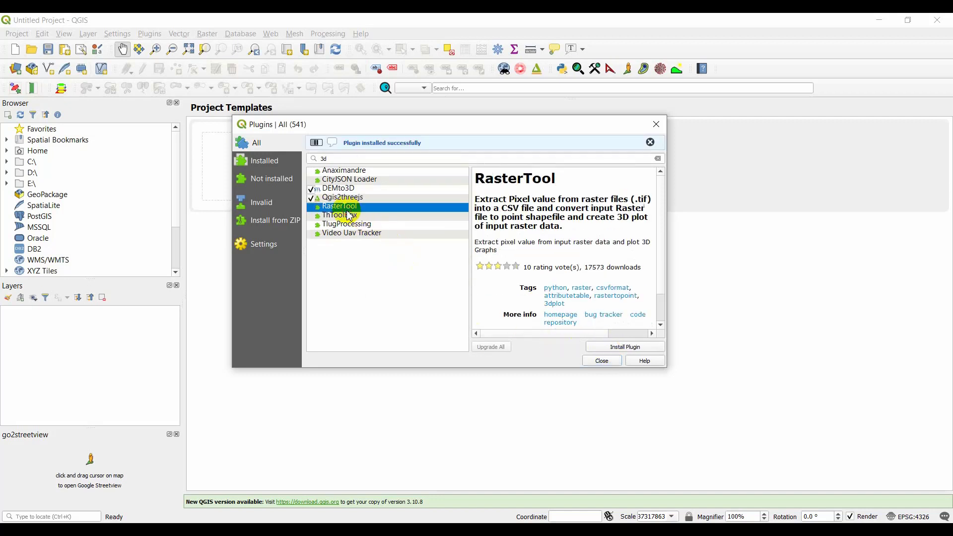
left_click(609, 346)
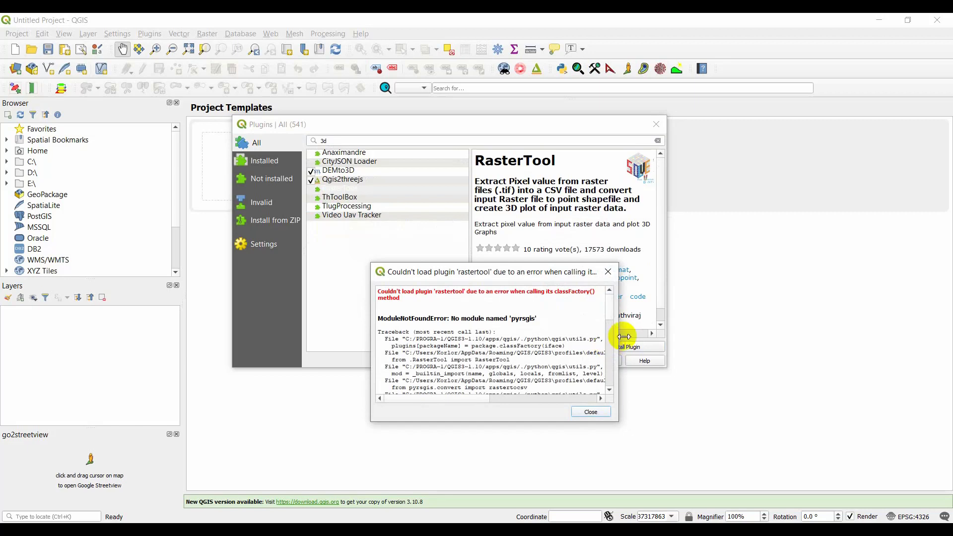
left_click(608, 272)
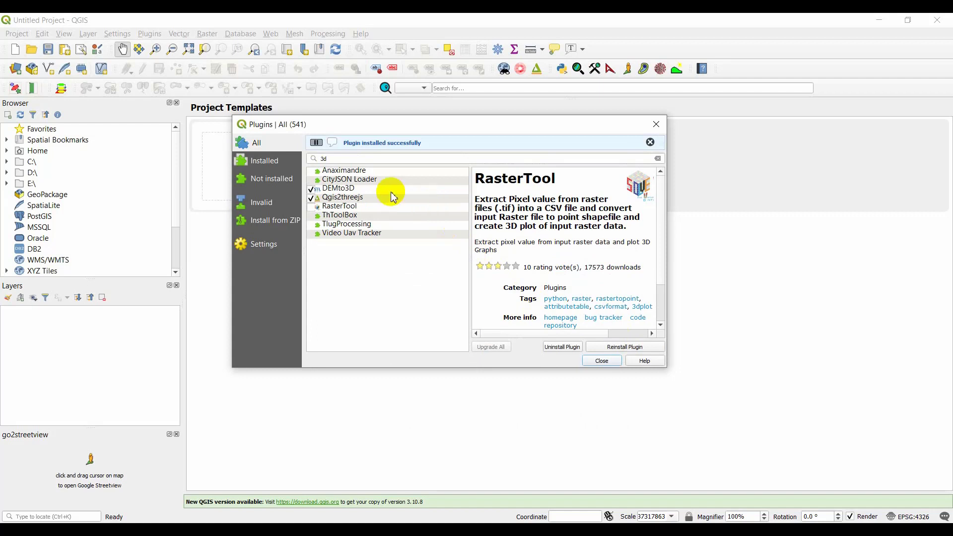
left_click(380, 212)
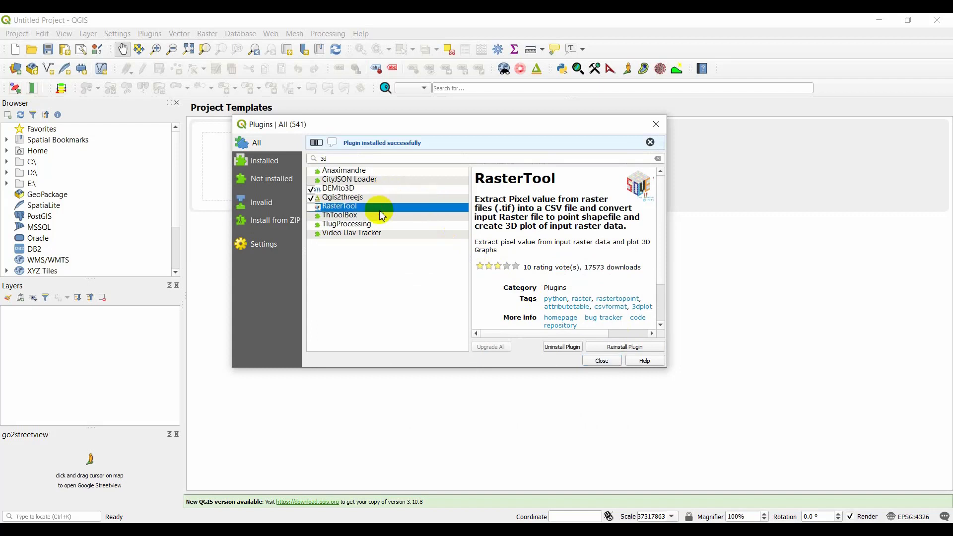
left_click(598, 350)
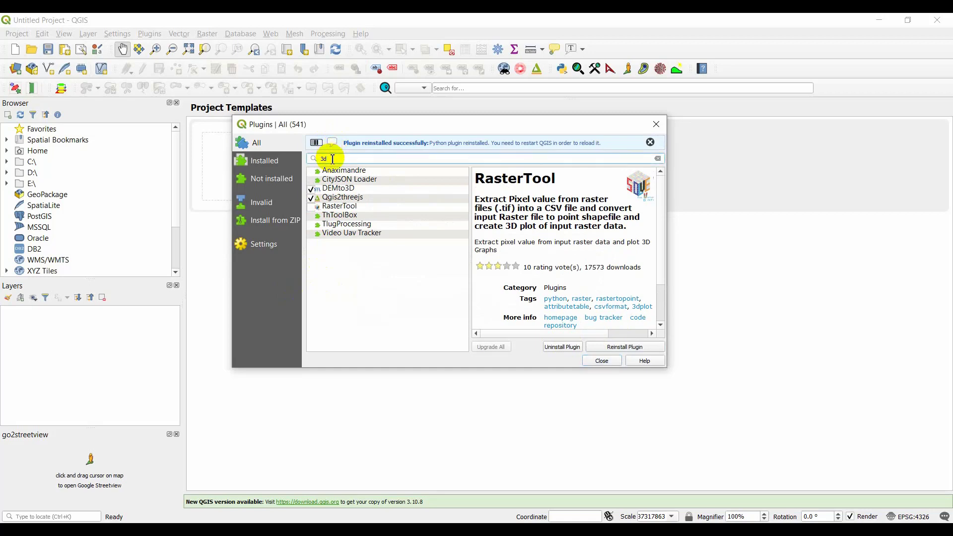
Step: Clear the plugin search and install the FloodRisk2 plugin from the full plugin list
left_click(333, 159)
key("BackSpace")
key("BackSpace")
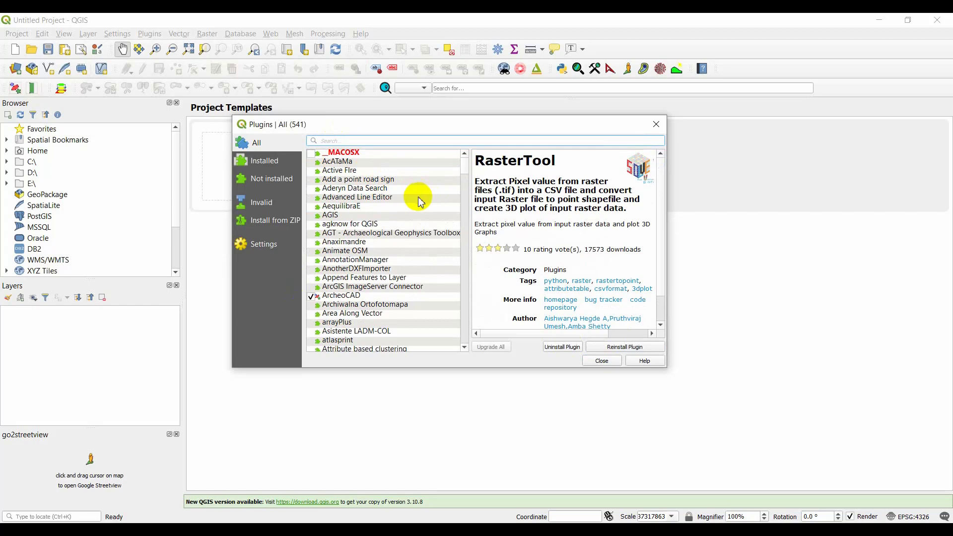
left_click(409, 287)
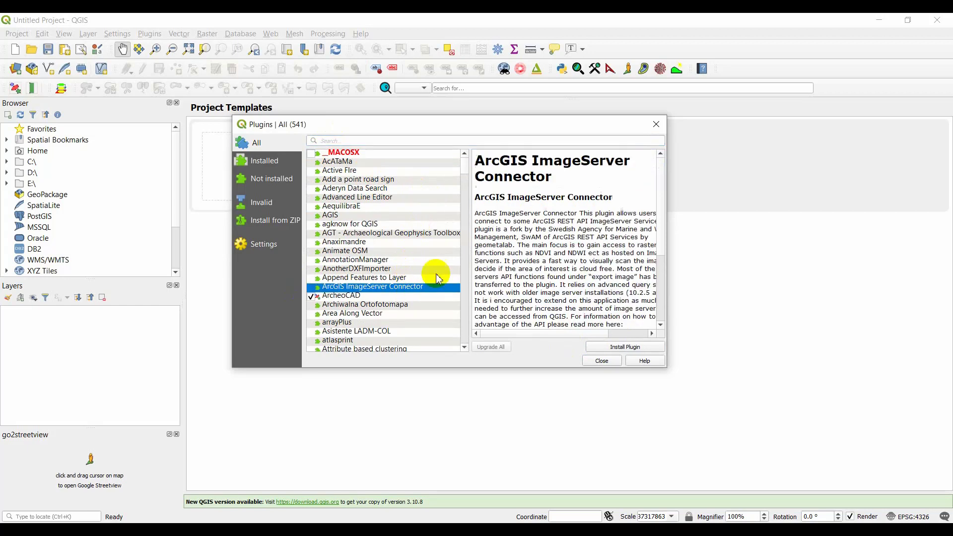
left_click(466, 198)
scroll(468, 201, "down", 8)
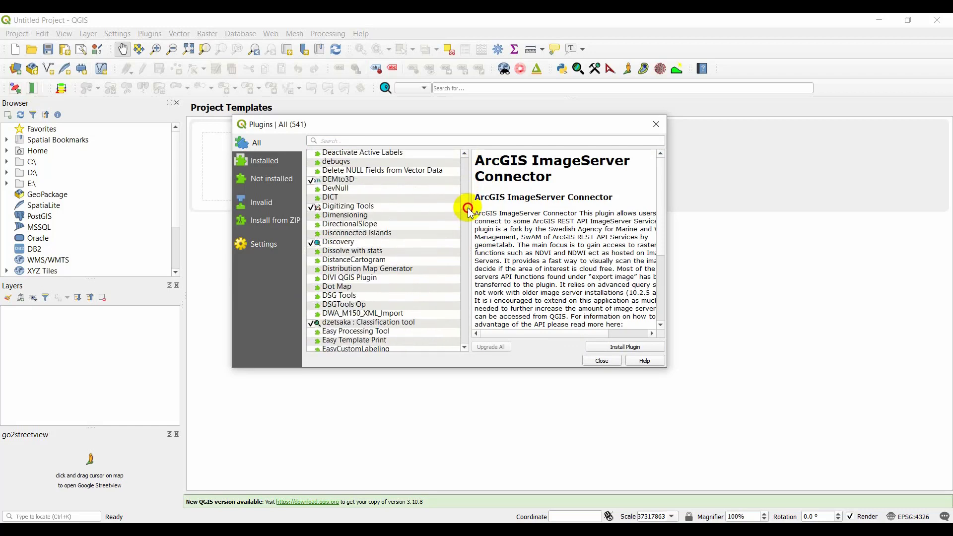
scroll(469, 211, "down", 7)
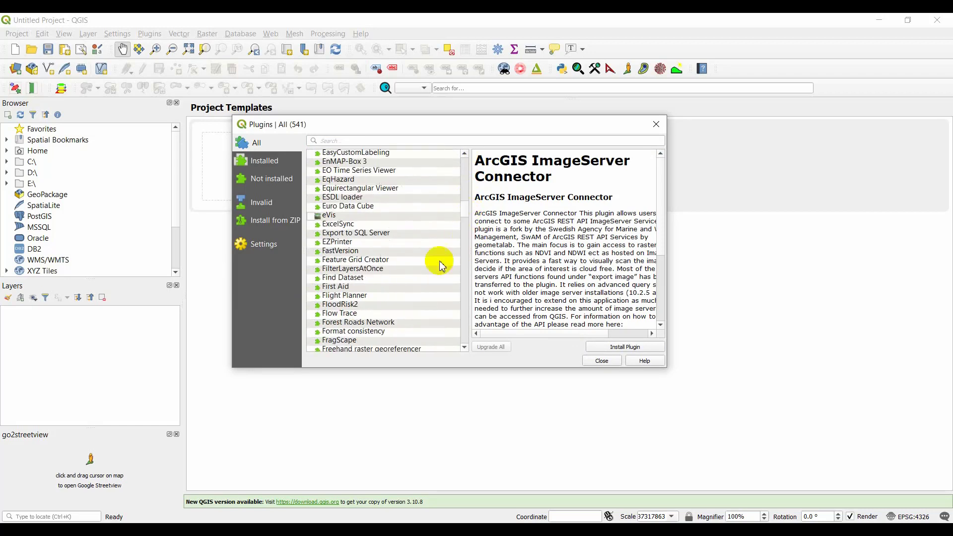
left_click(373, 305)
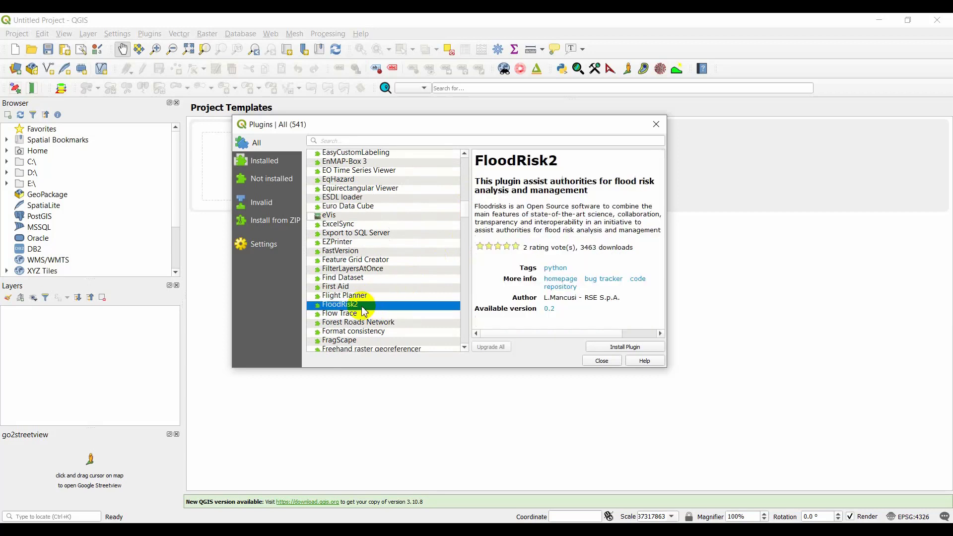
left_click(610, 348)
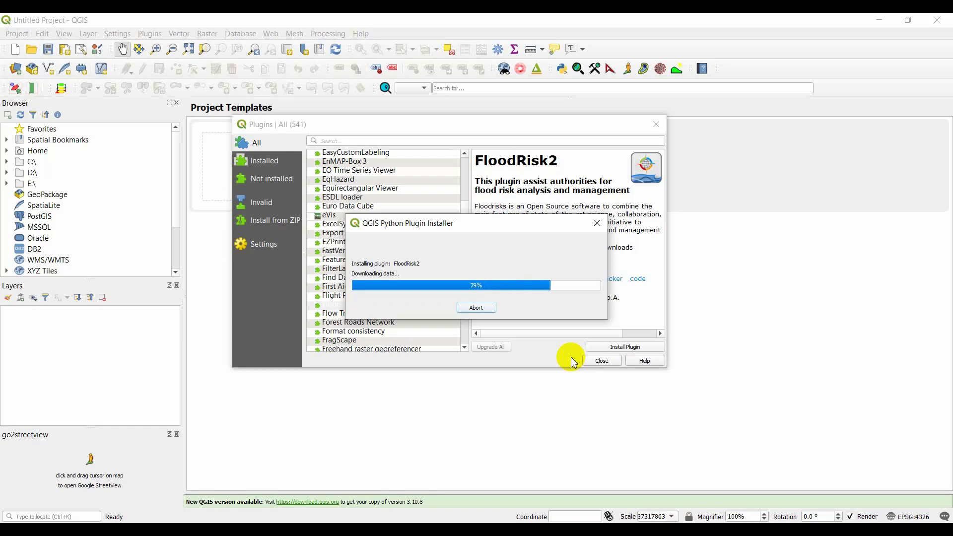
left_click_drag(494, 234, 600, 174)
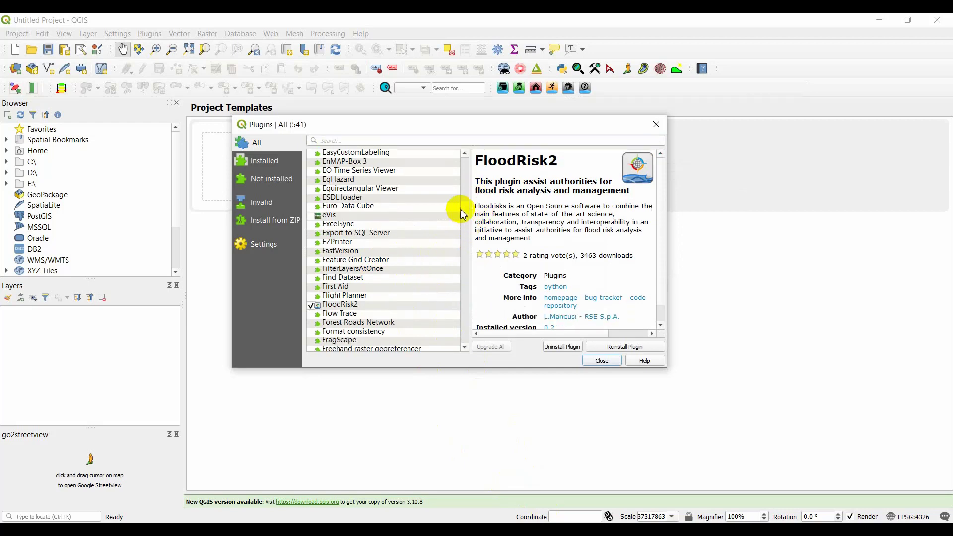
Step: Try to install the Google Earth Engine Data Catalog plugin, choosing Google Chrome for its web page, and dismiss the load error
left_click_drag(462, 214, 464, 222)
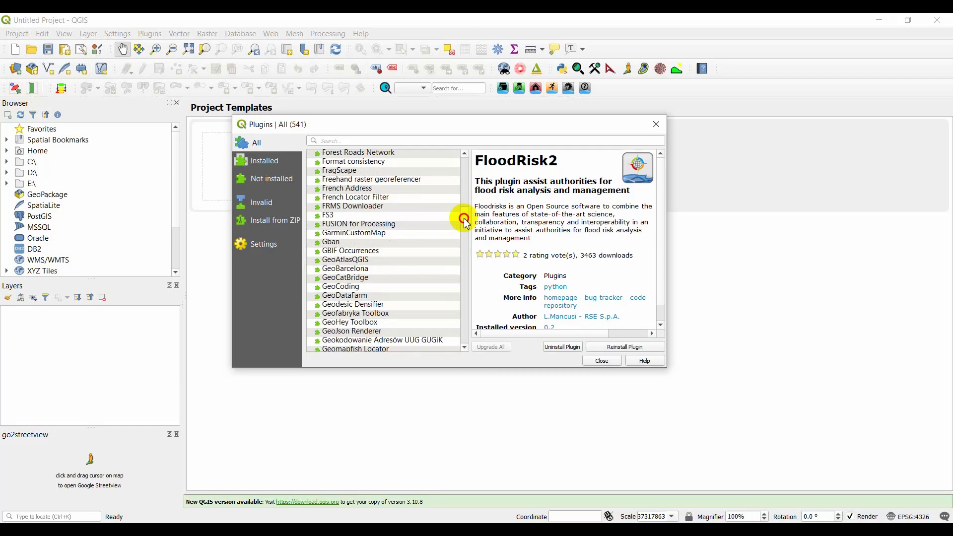
left_click_drag(465, 222, 465, 231)
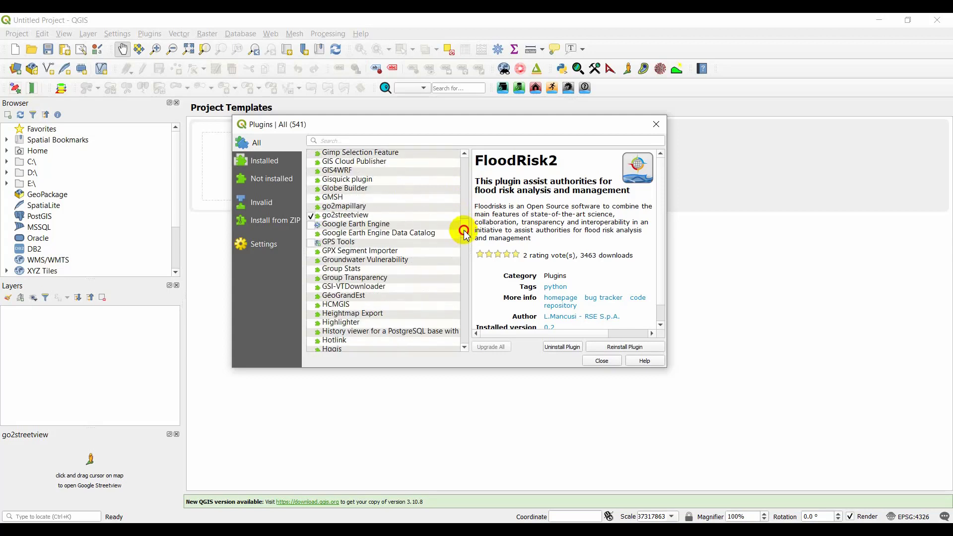
left_click(382, 233)
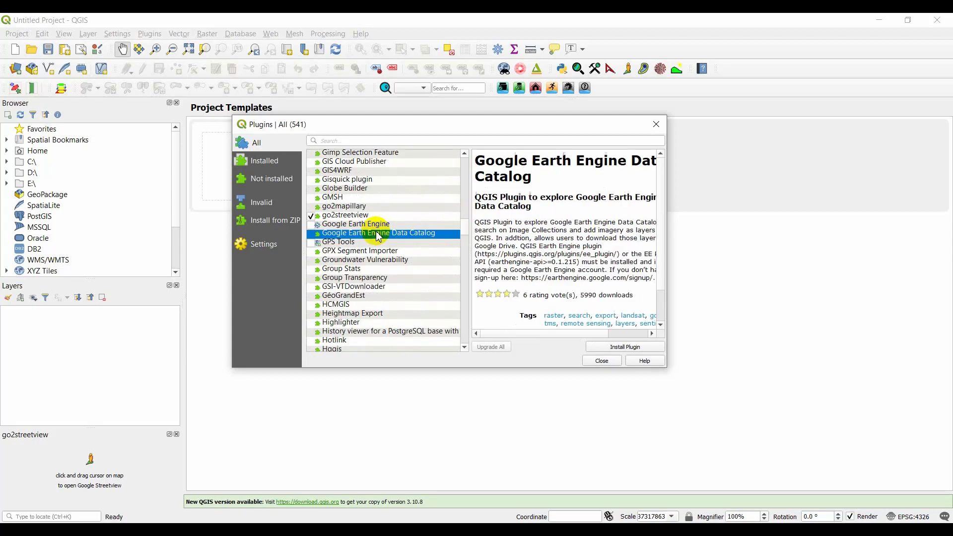
left_click(615, 347)
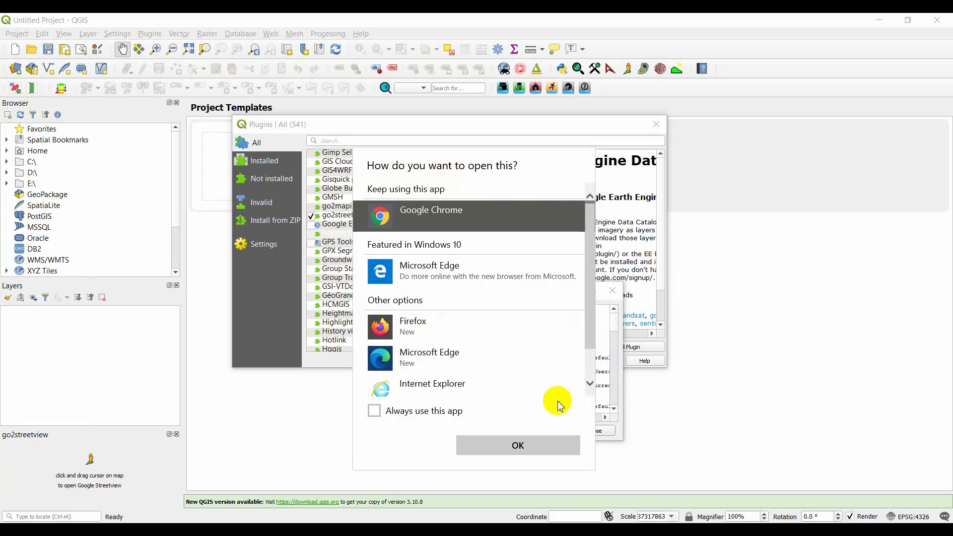
left_click(529, 447)
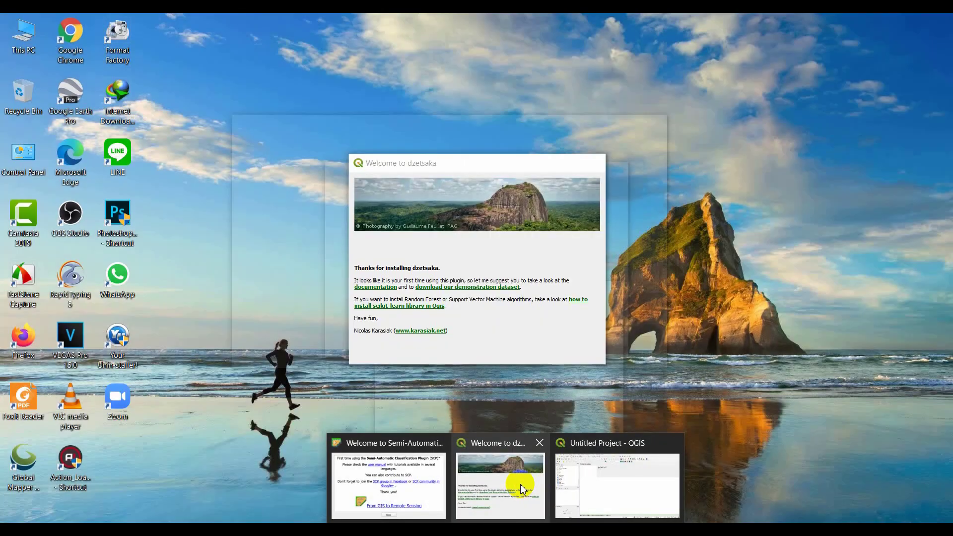
left_click(521, 484)
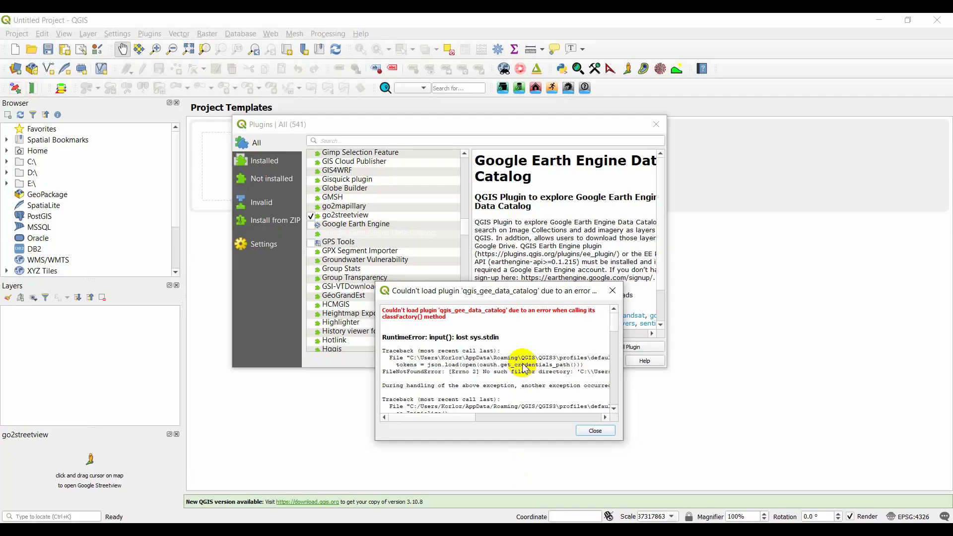
left_click(612, 290)
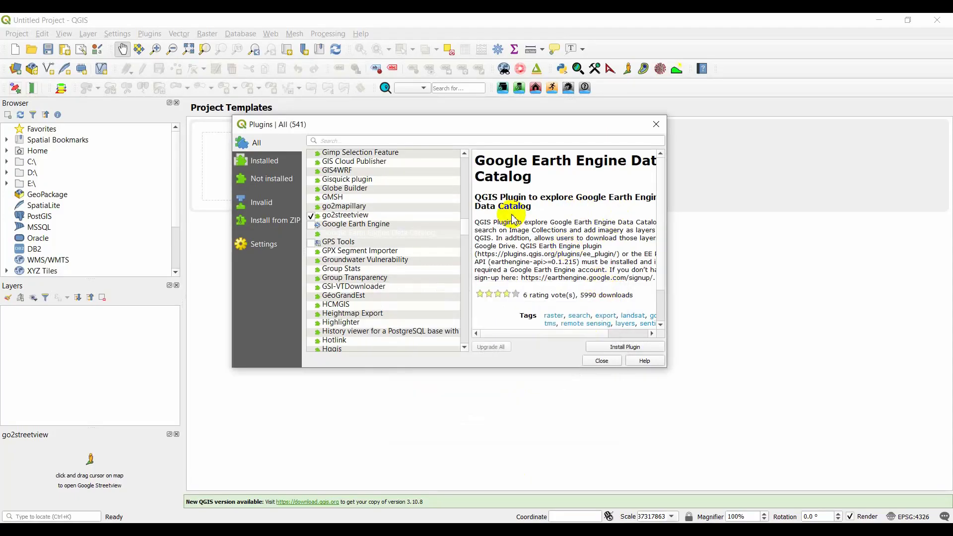
Step: Retry installing the Google Earth Engine Data Catalog plugin and reinstall it
left_click(598, 347)
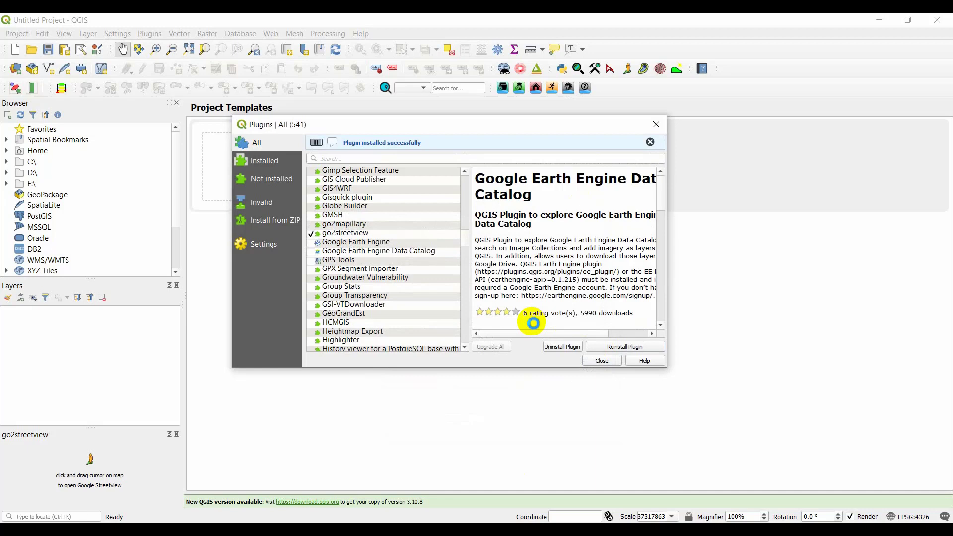
left_click(388, 253)
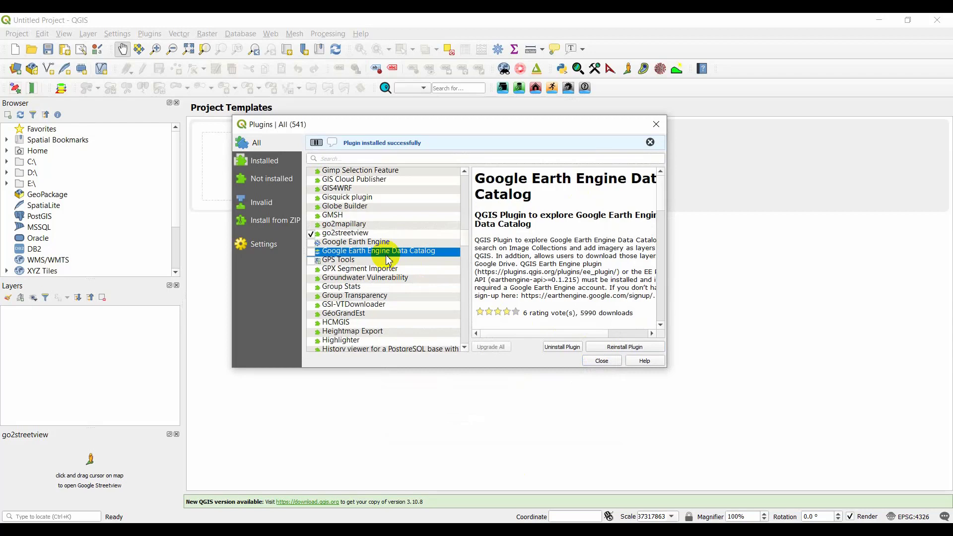
left_click(605, 347)
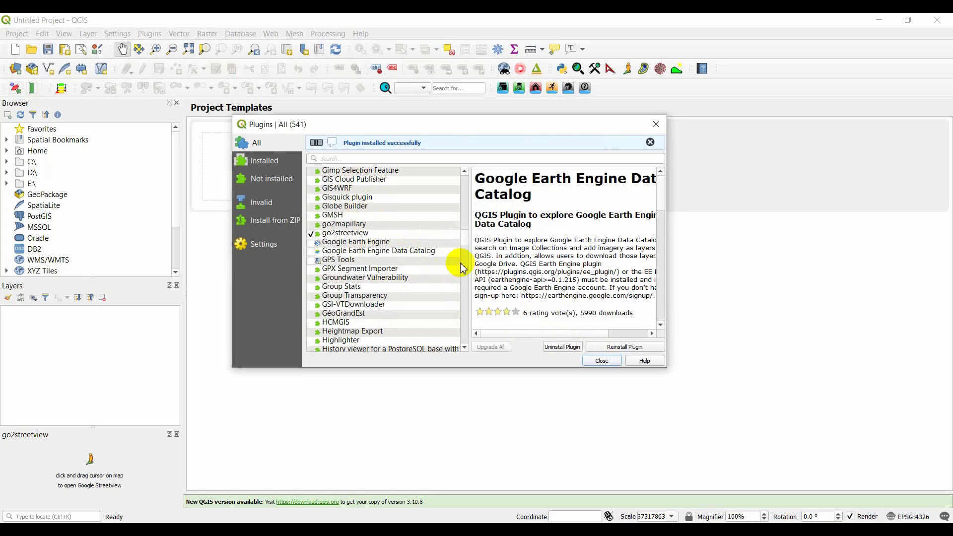
Step: Examine the descriptions of plugins between Report Plugin and ScriptRunner 3, including Sample by area, SCP-Plugin, Road Inspection Viewer and RiverGIS
left_click(465, 243)
left_click_drag(465, 252, 463, 309)
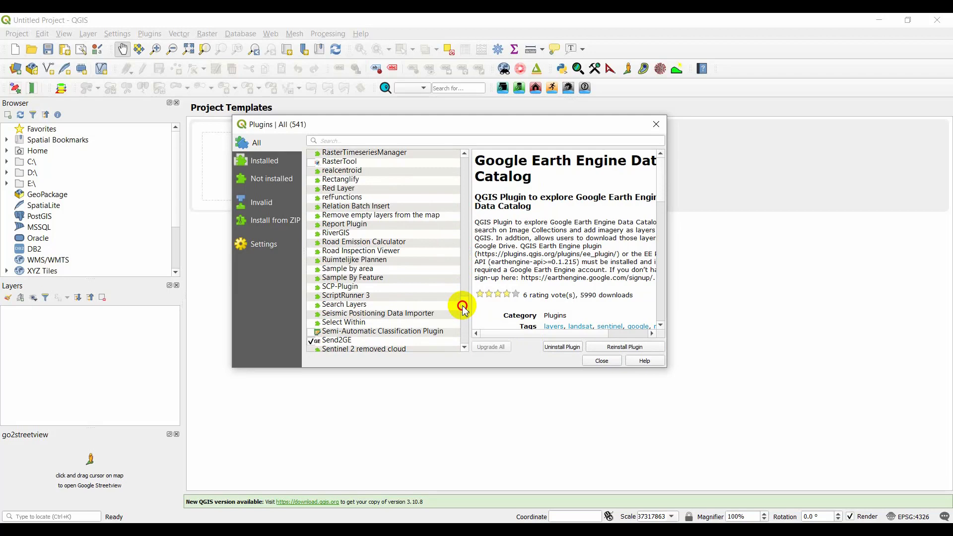
left_click(392, 270)
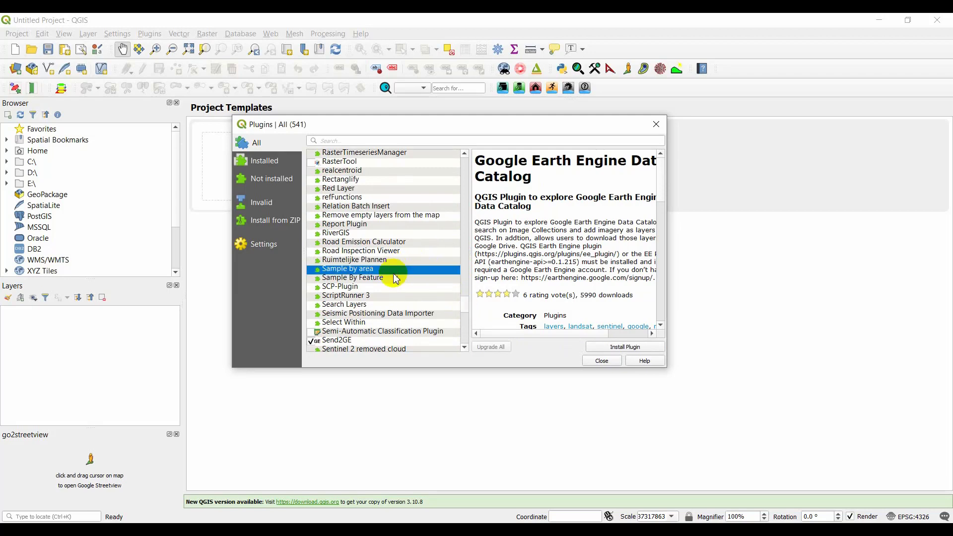
left_click(388, 280)
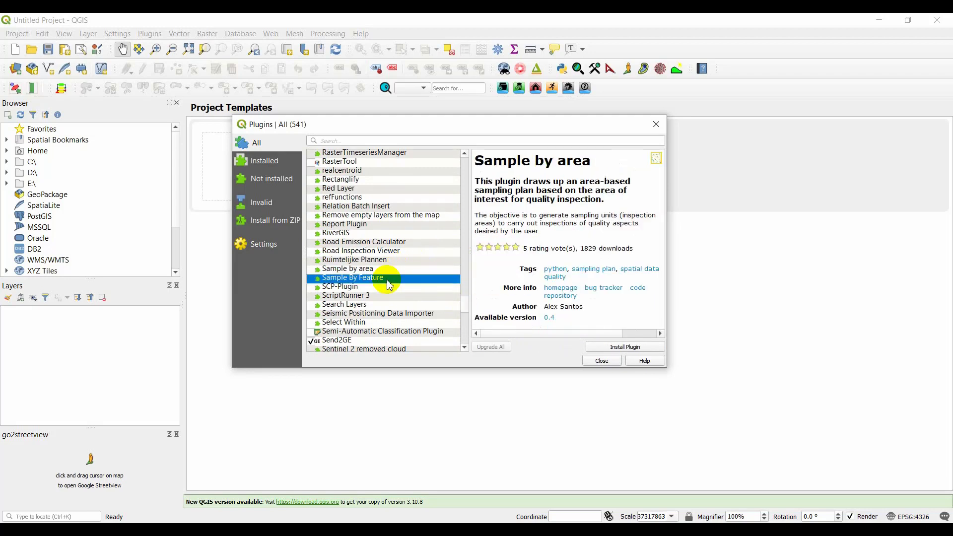
left_click(392, 289)
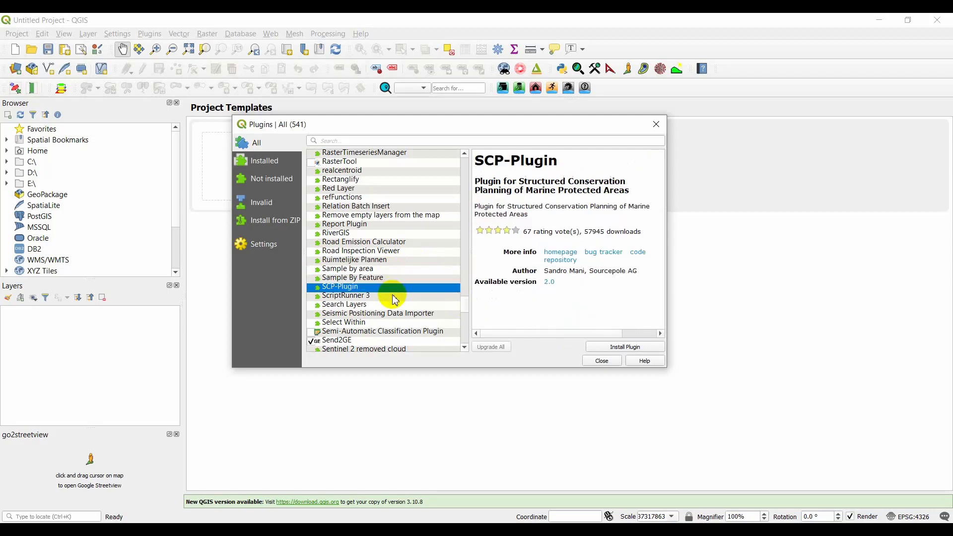
left_click(393, 295)
left_click(414, 252)
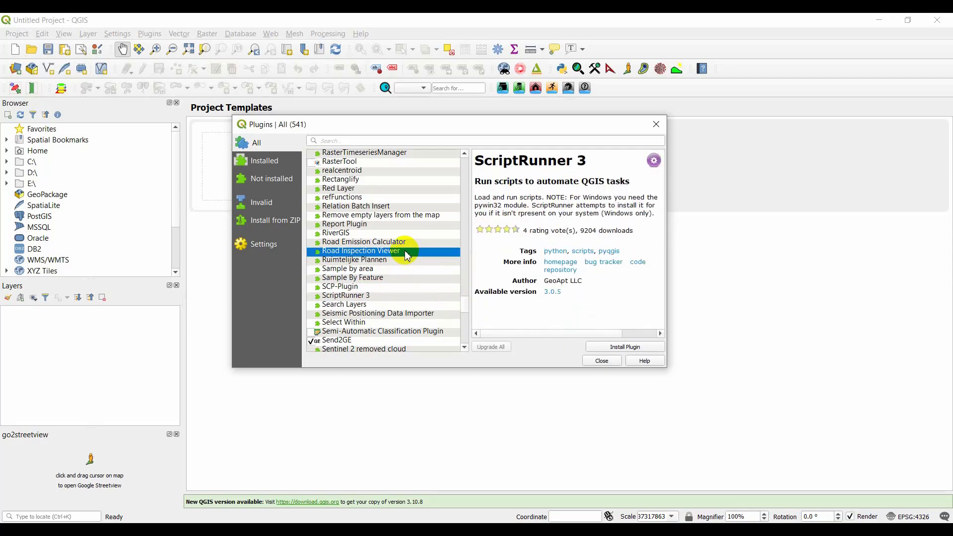
left_click(409, 234)
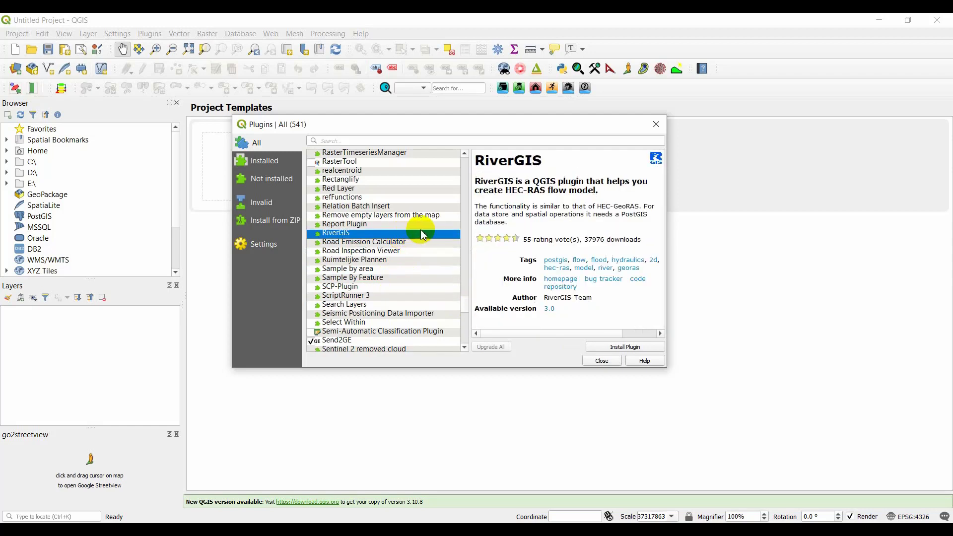
left_click(414, 225)
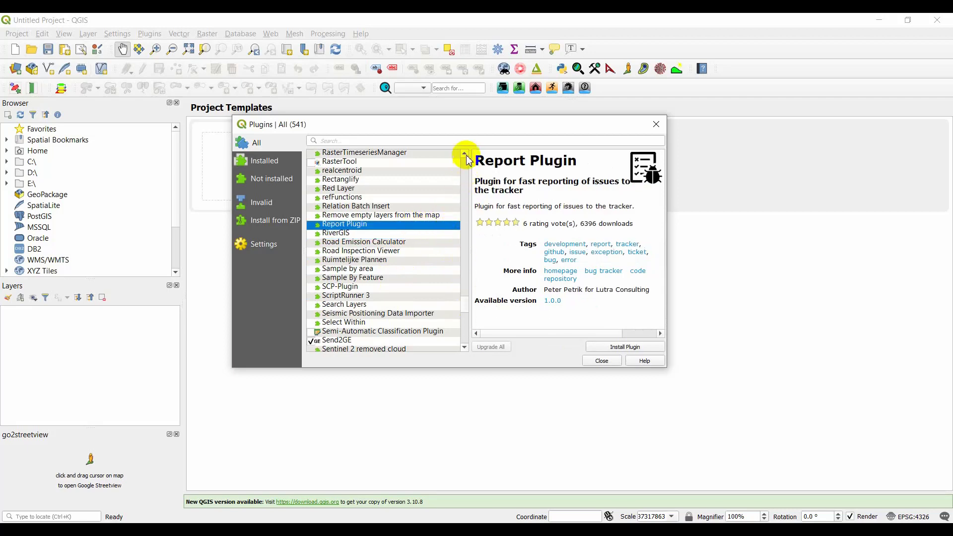
Step: Install the QWaterModel plugin from the full plugin list
left_click(464, 154)
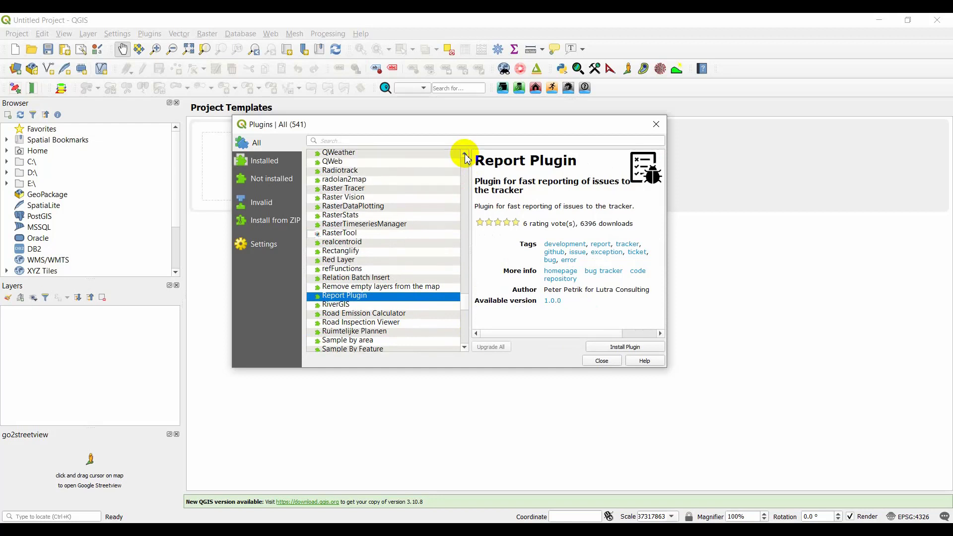
left_click(465, 156)
left_click(465, 156)
left_click(465, 156)
left_click(465, 155)
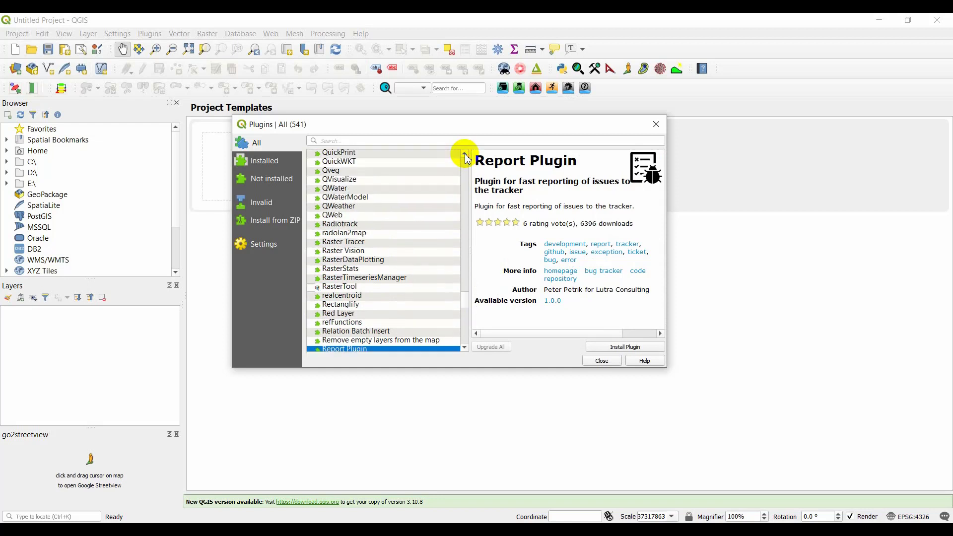
left_click(465, 156)
left_click(465, 156)
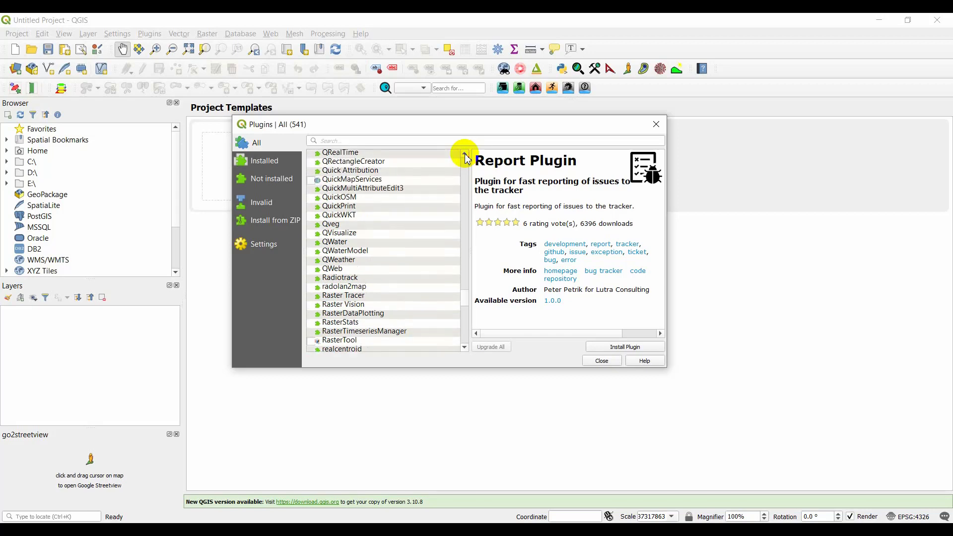
scroll(467, 158, "up", 1)
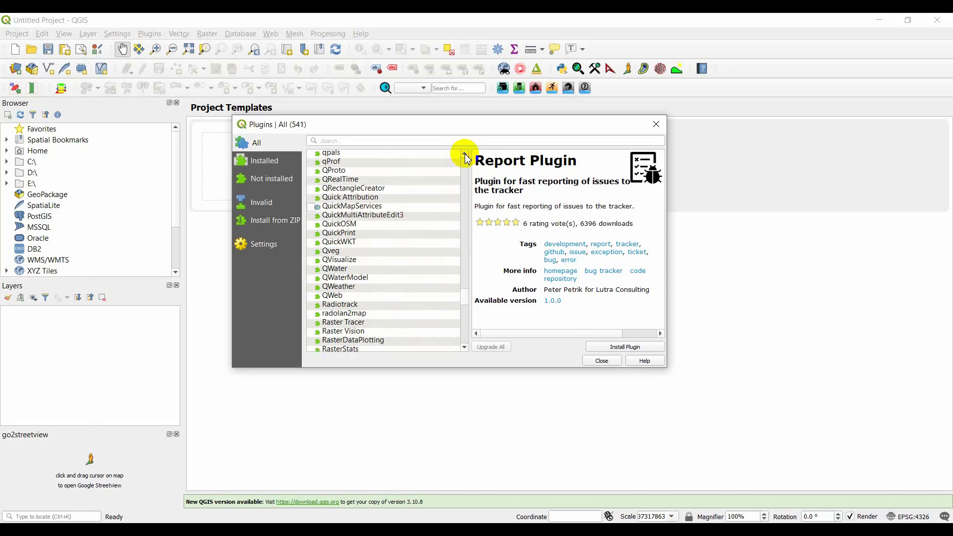
left_click(342, 277)
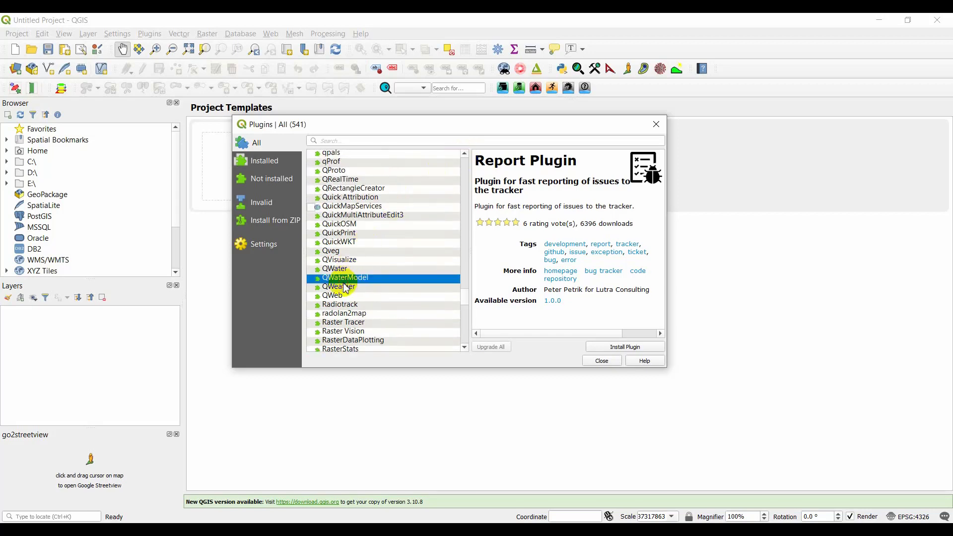
left_click(598, 346)
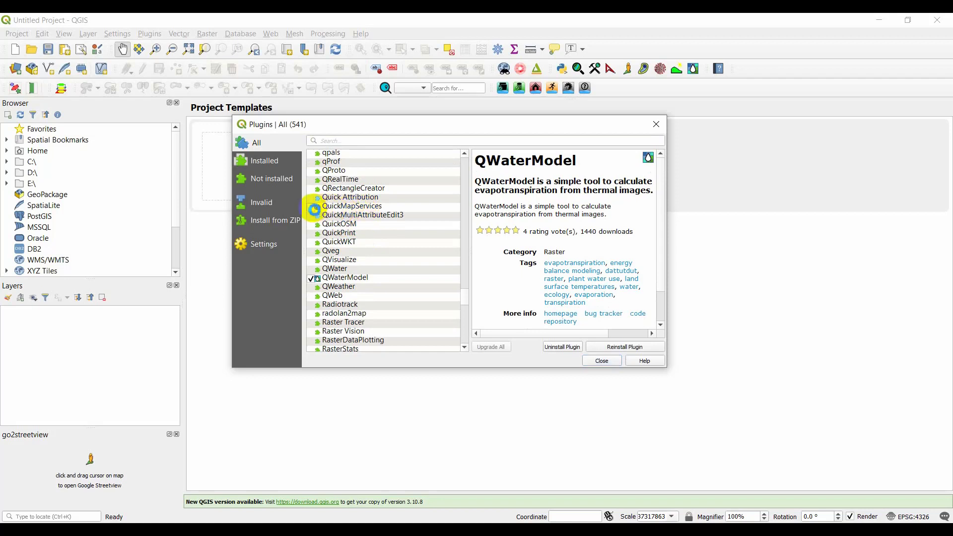
Step: Enable and disable the QuickMapServices plugin, and install the QuickOSM plugin
left_click(311, 207)
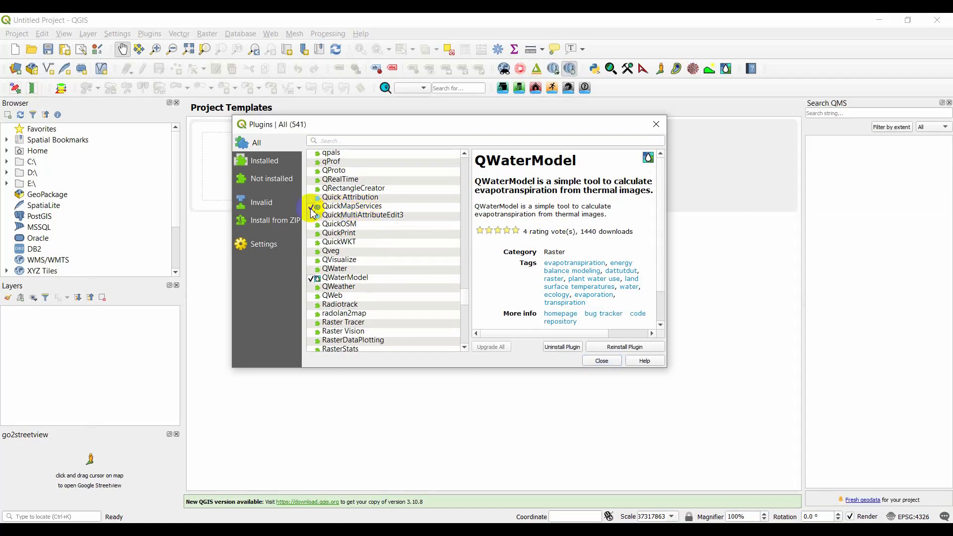
left_click(312, 208)
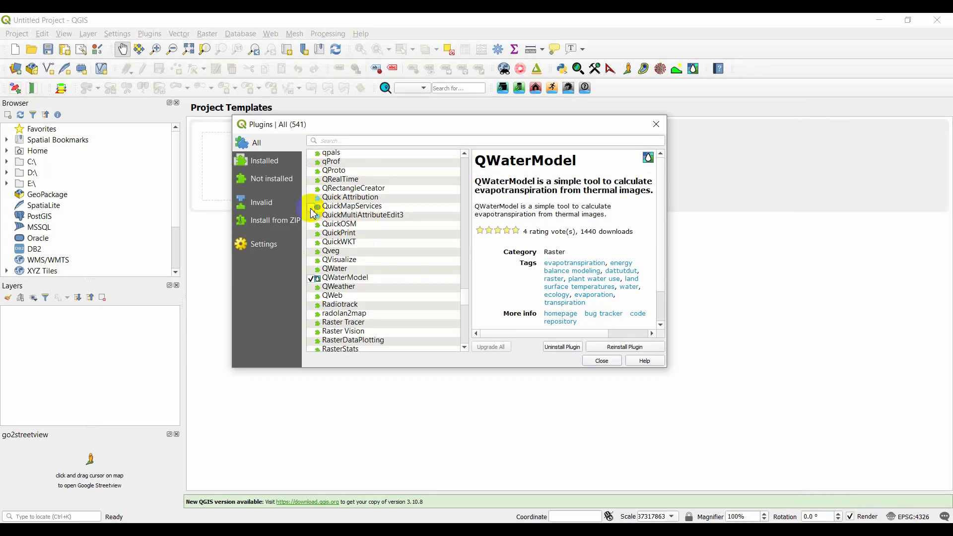
left_click(332, 226)
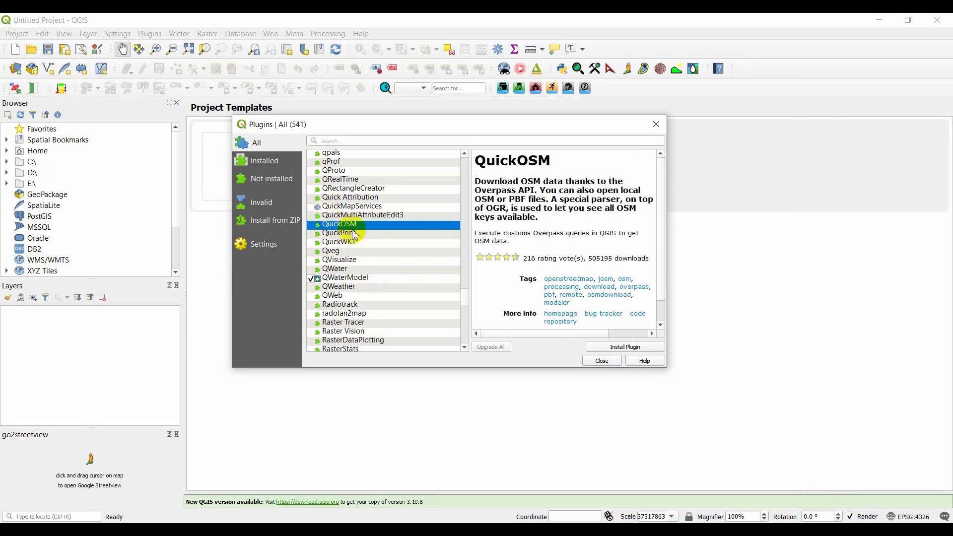
left_click(613, 348)
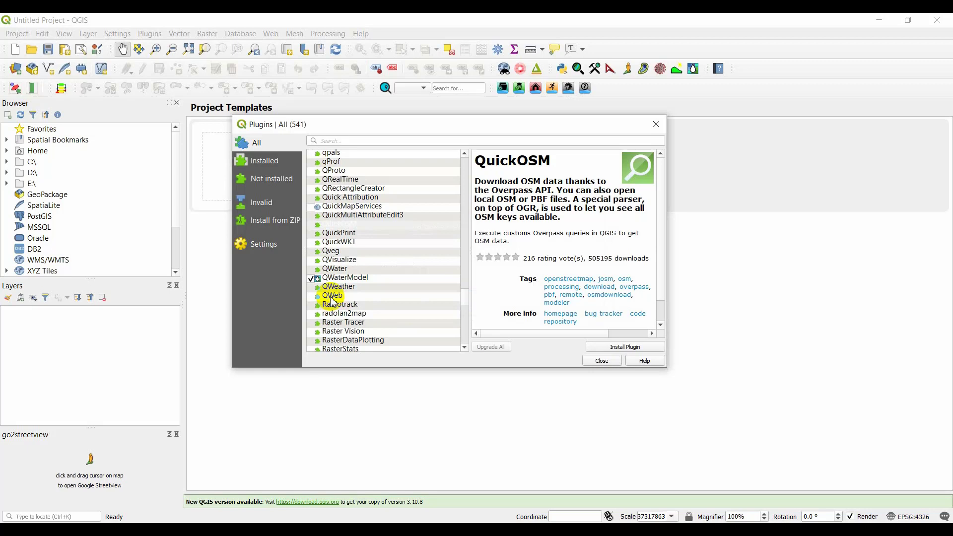
Step: Install the QWeb plugin from the full plugin list and close the plugin manager
left_click(331, 296)
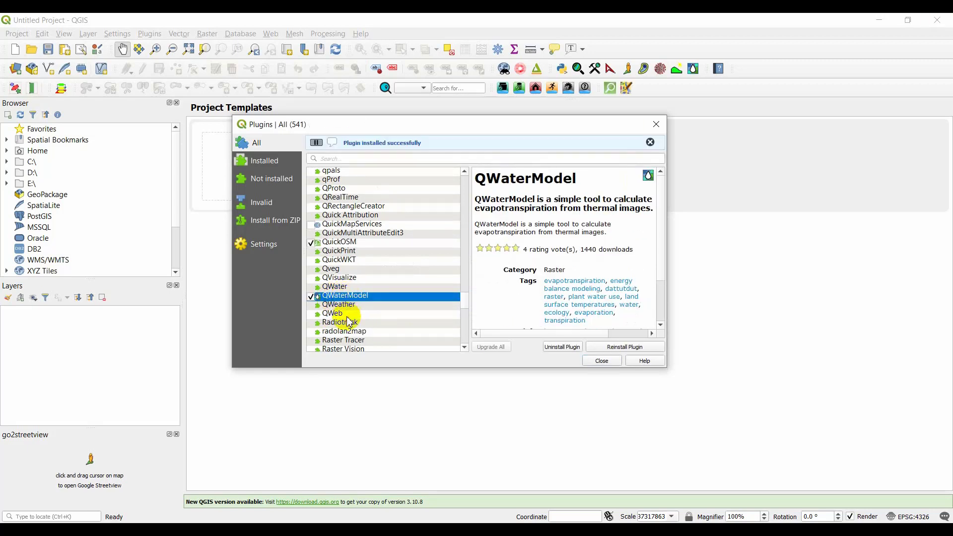
left_click(347, 314)
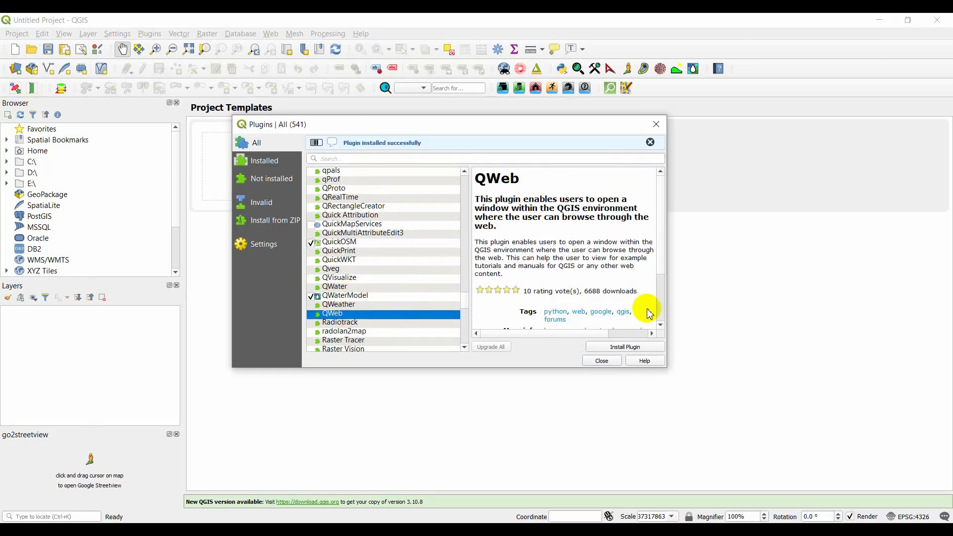
left_click(614, 351)
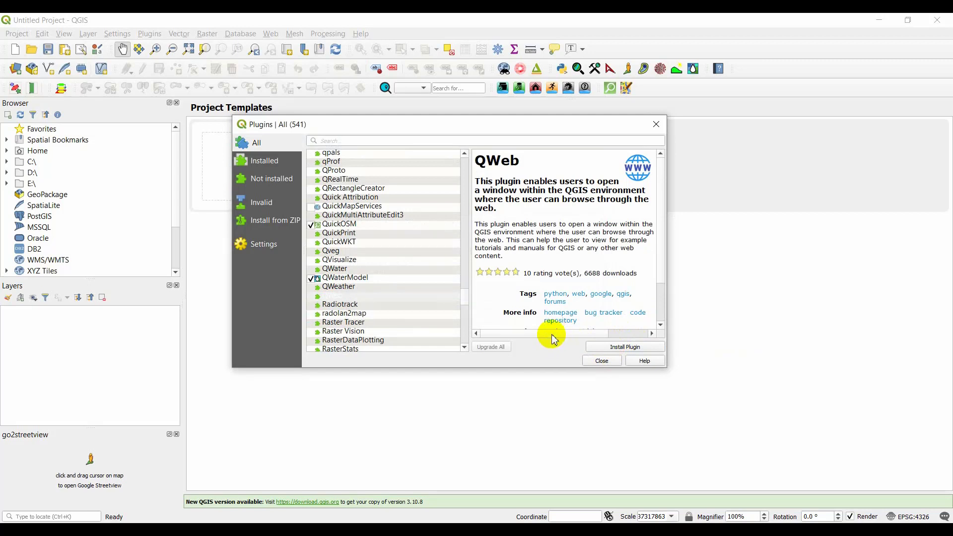
left_click(601, 361)
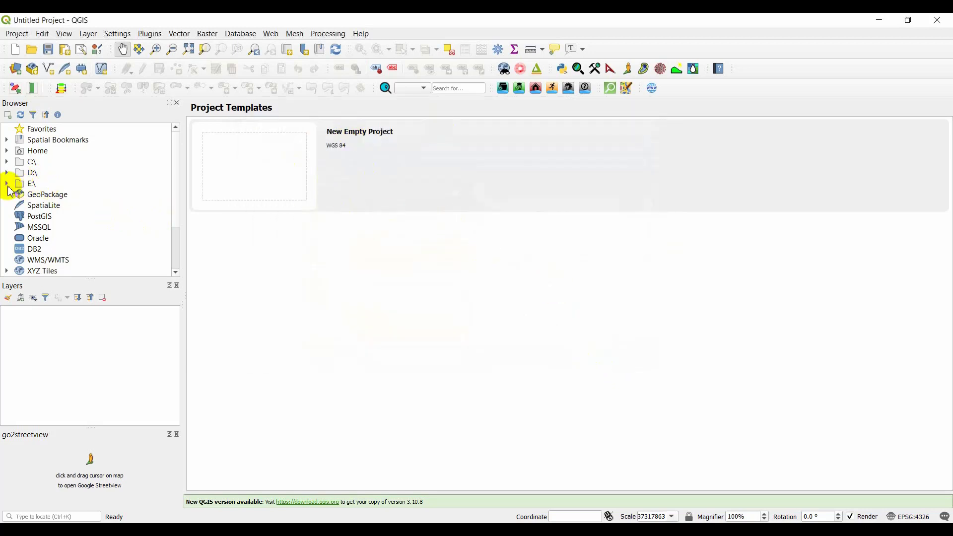
Step: Browse the E:\ drive to the LAO PDR folder inside GISData and GIS Vector Data, and expand it
left_click(6, 184)
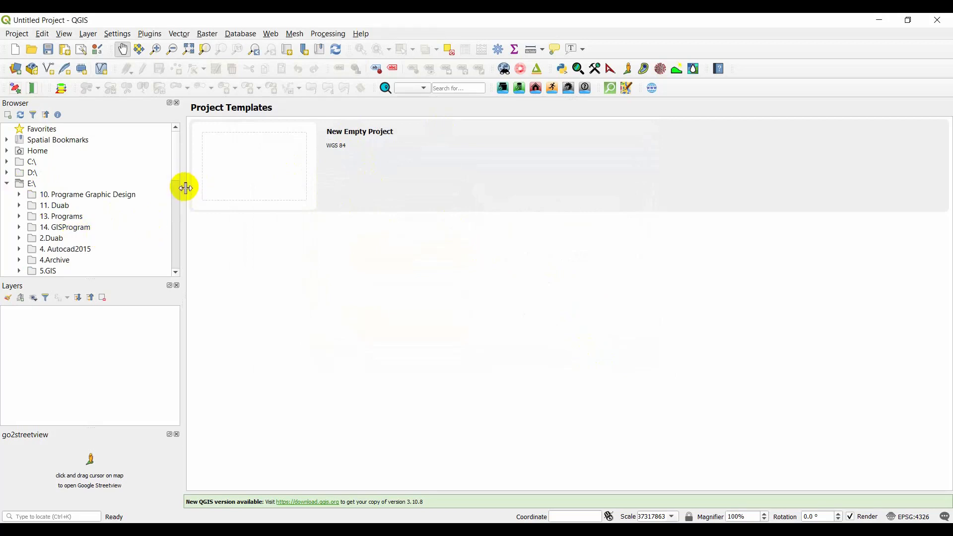
left_click(177, 200)
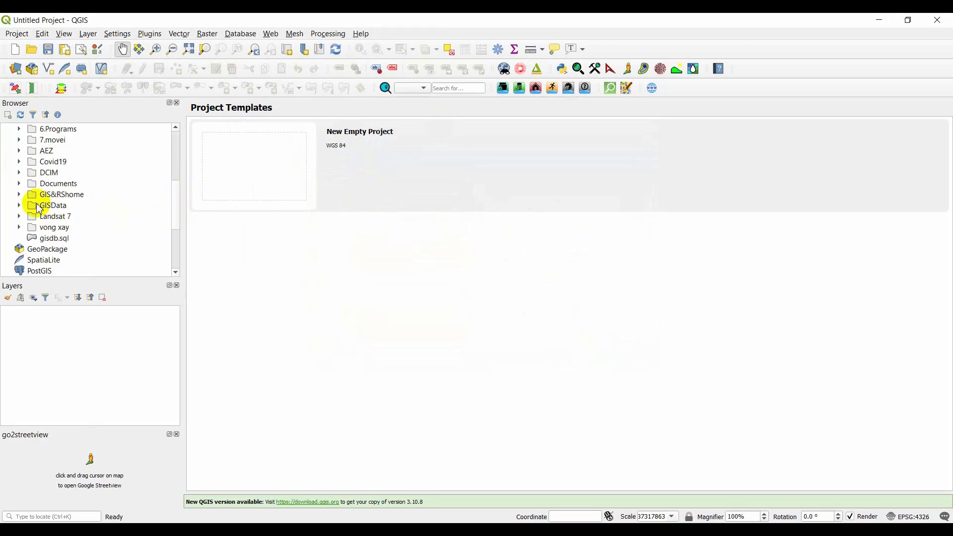
left_click(24, 210)
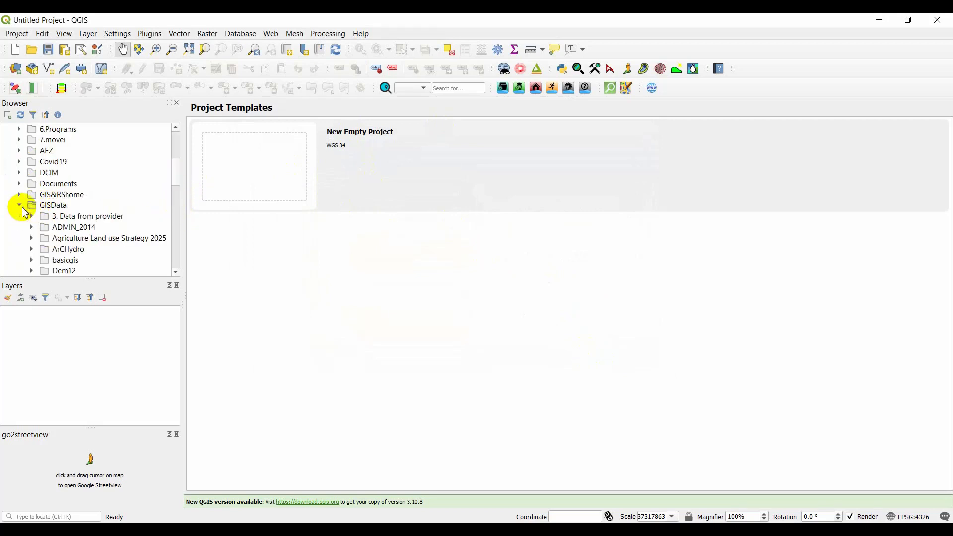
left_click(175, 187)
left_click_drag(176, 191, 174, 200)
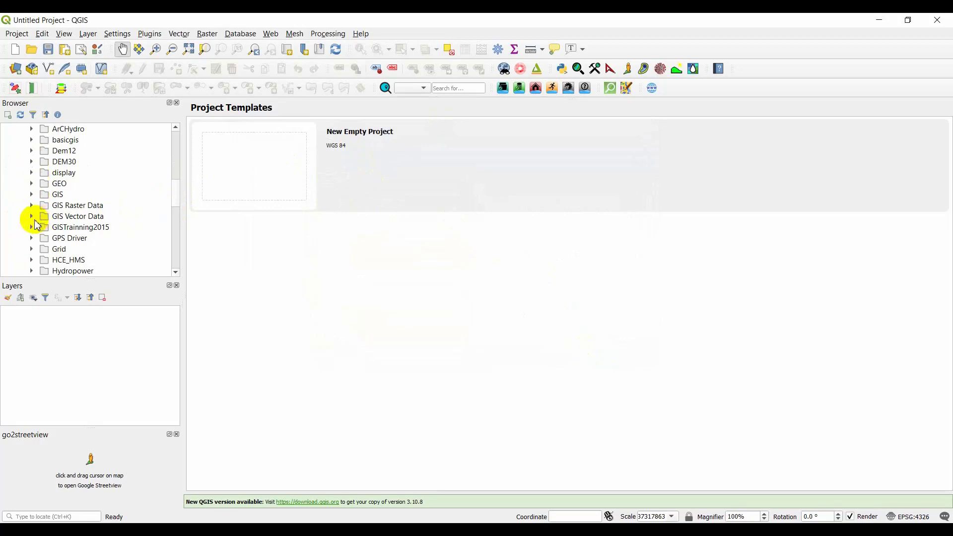
left_click(31, 217)
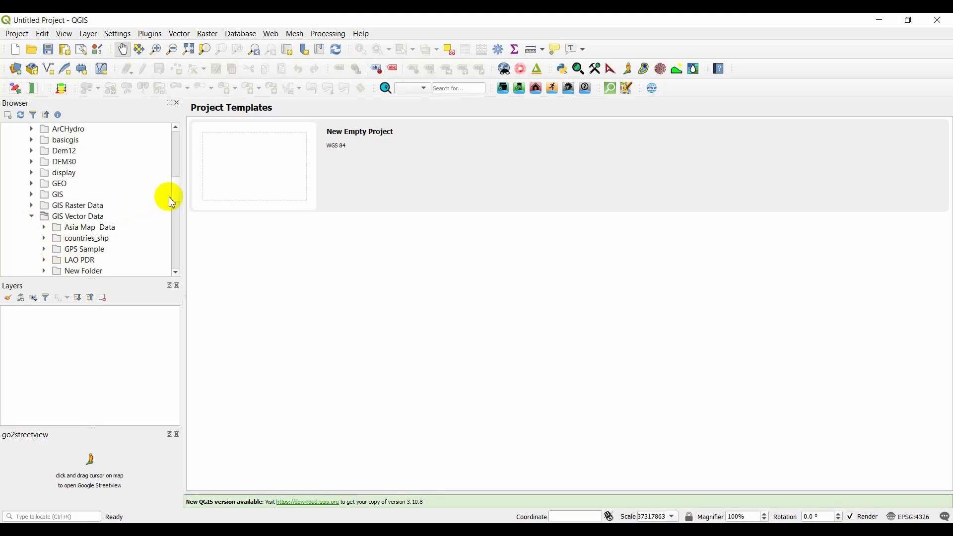
left_click_drag(177, 195, 174, 205)
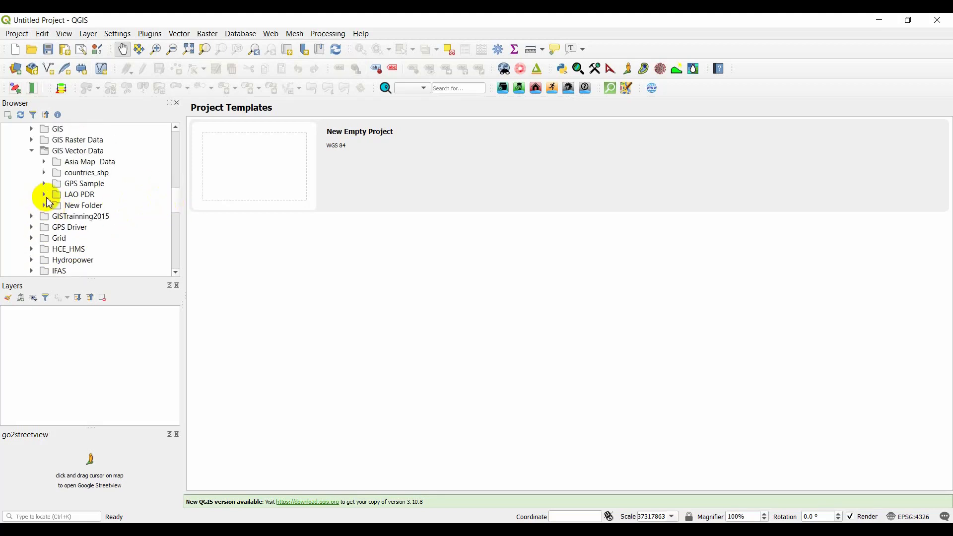
left_click(45, 194)
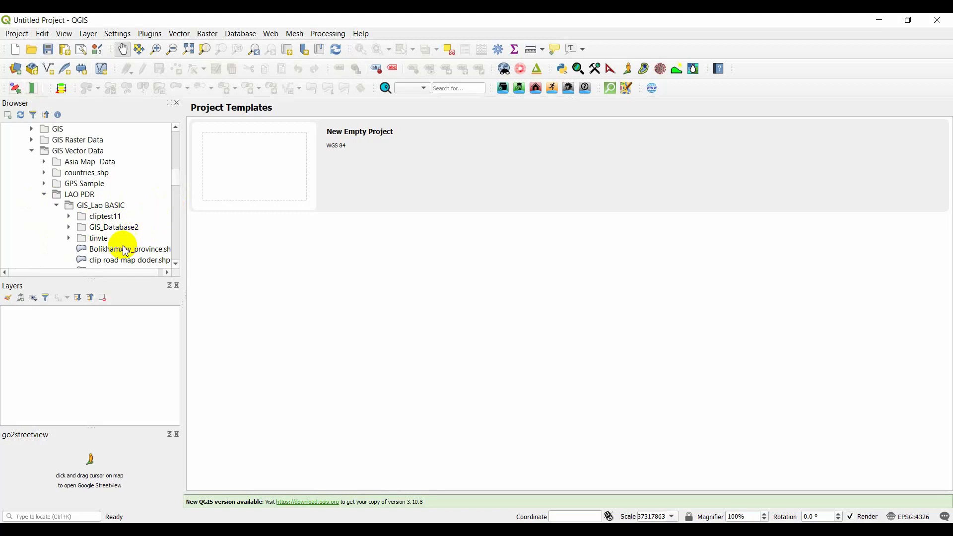
Step: Add the District_wgs84.shp shapefile from the GIS_Lao BASIC folder to the project as a map layer
left_click(174, 264)
left_click(175, 264)
left_click(175, 264)
left_click(135, 241)
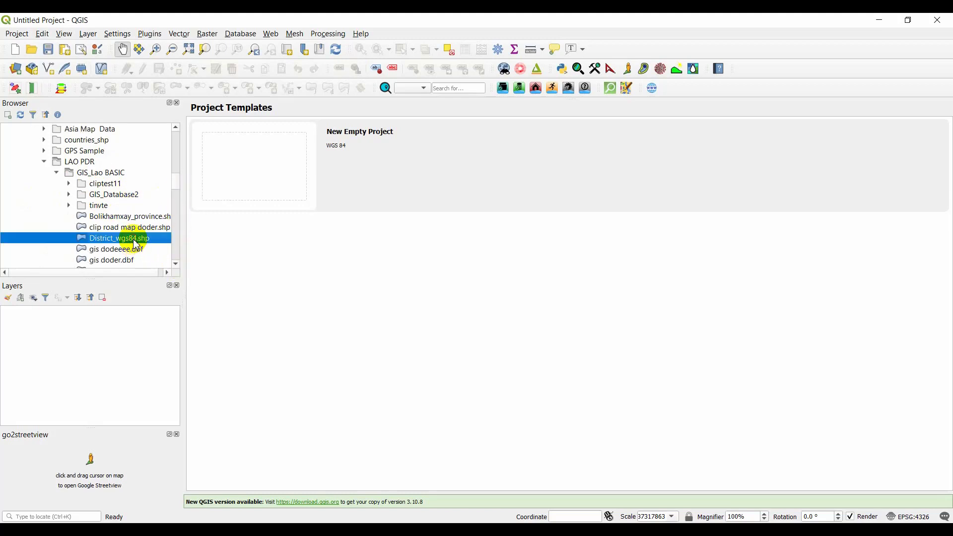
double_click(135, 244)
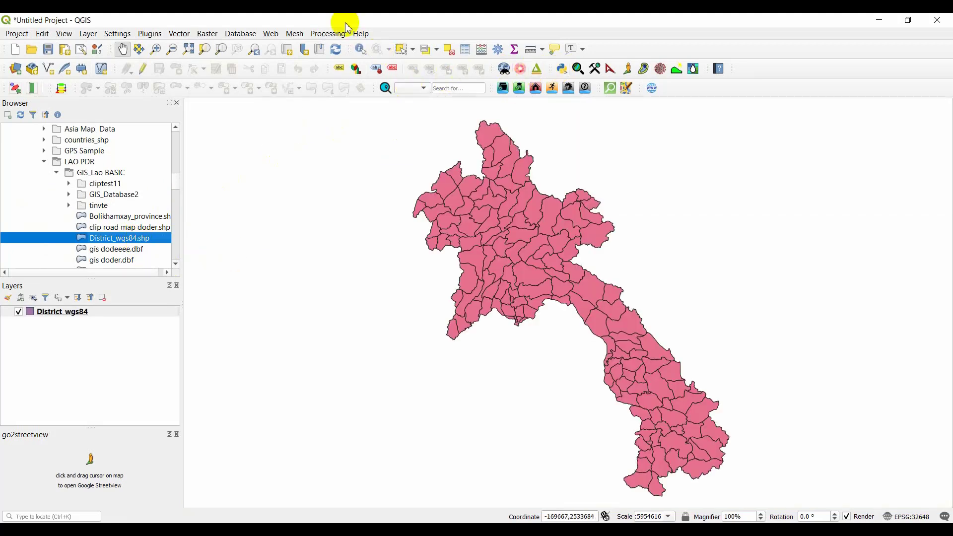
Step: Examine the available processing, web and raster commands, including D3 Data Visualization, MetaSearch, Qgis2threejs and DEMto3D
left_click(328, 34)
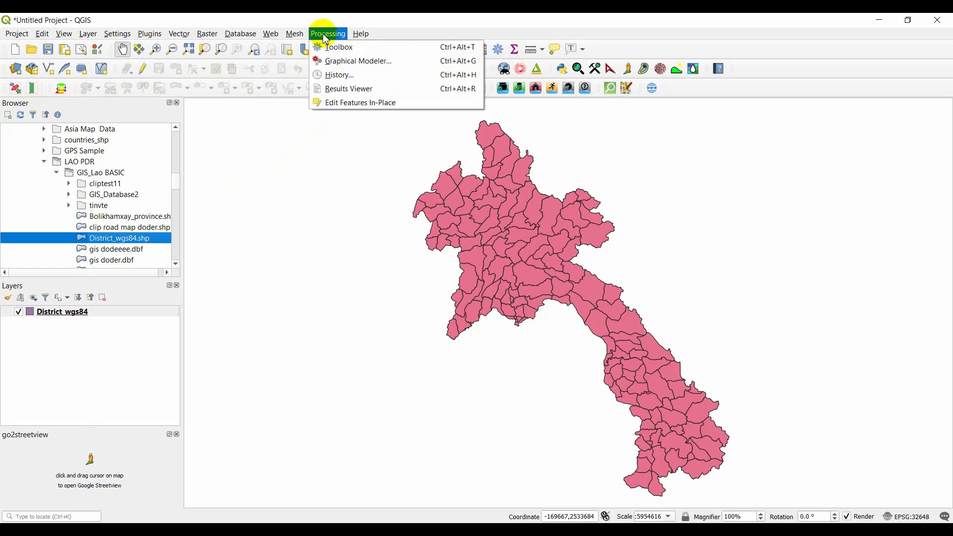
mouse_move(263, 44)
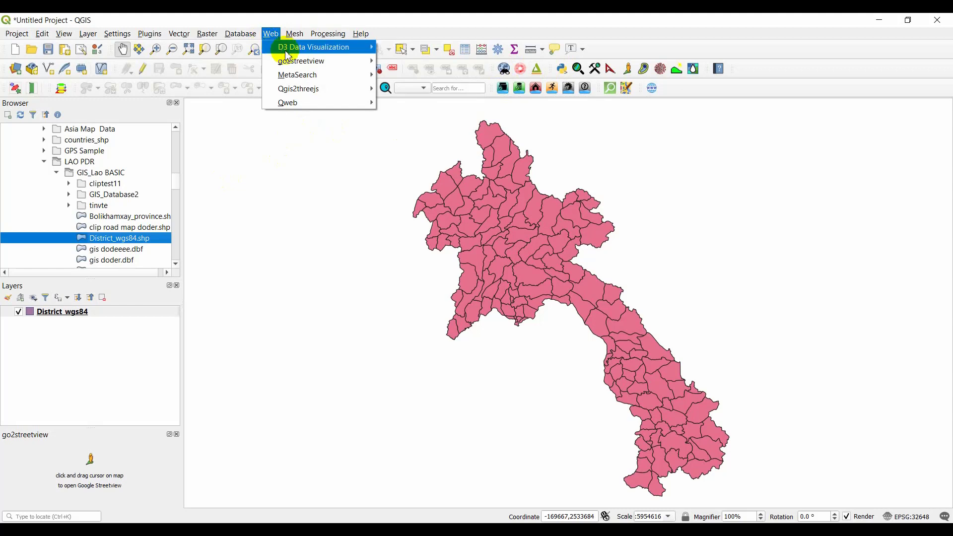
mouse_move(293, 65)
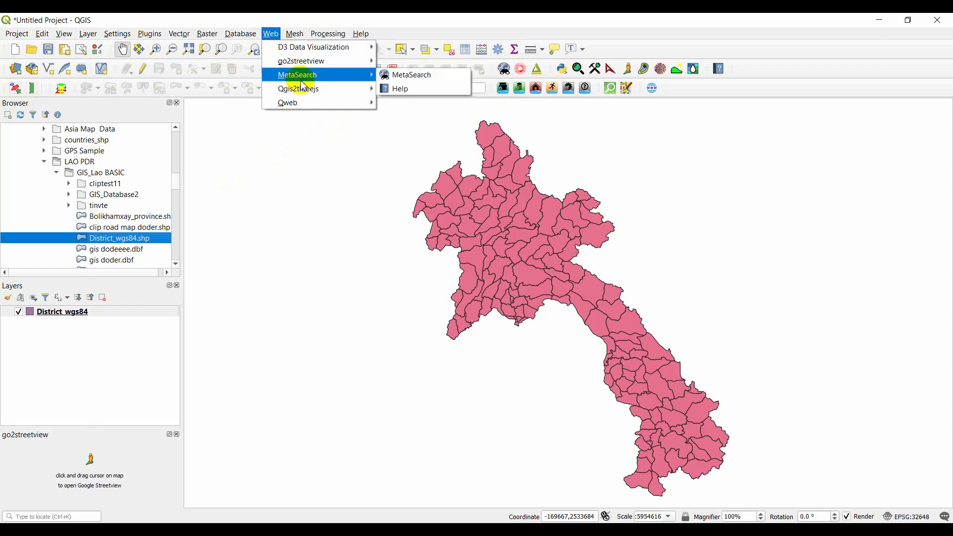
mouse_move(305, 92)
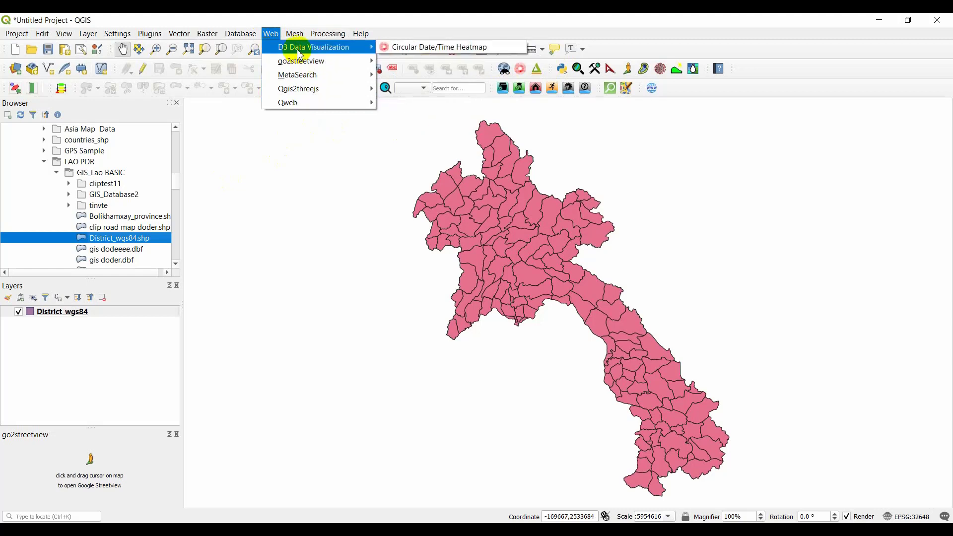
left_click(245, 43)
left_click(213, 35)
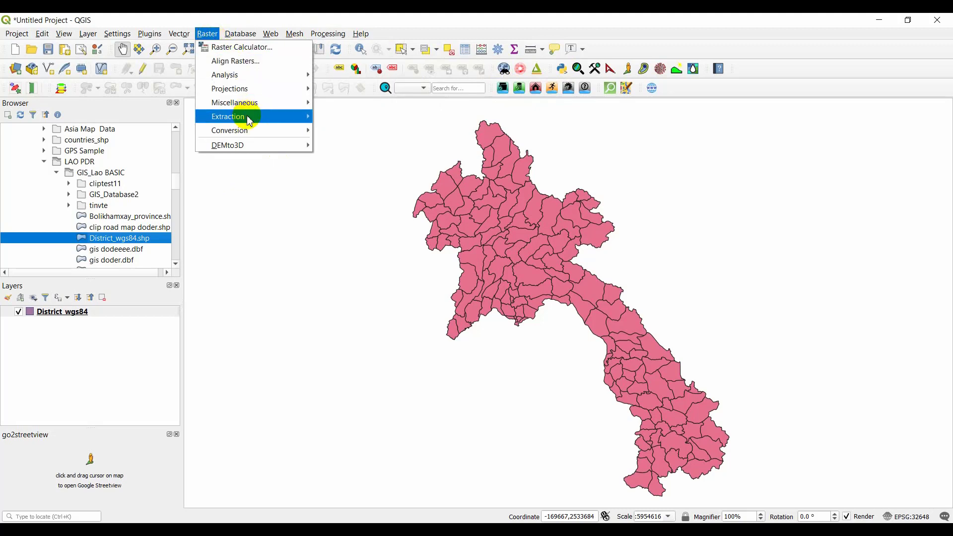
mouse_move(248, 119)
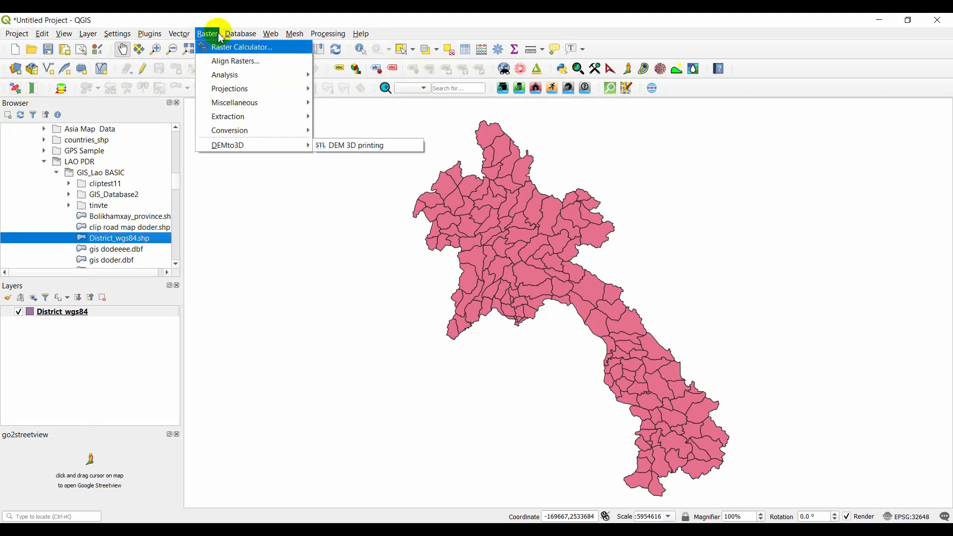
mouse_move(303, 31)
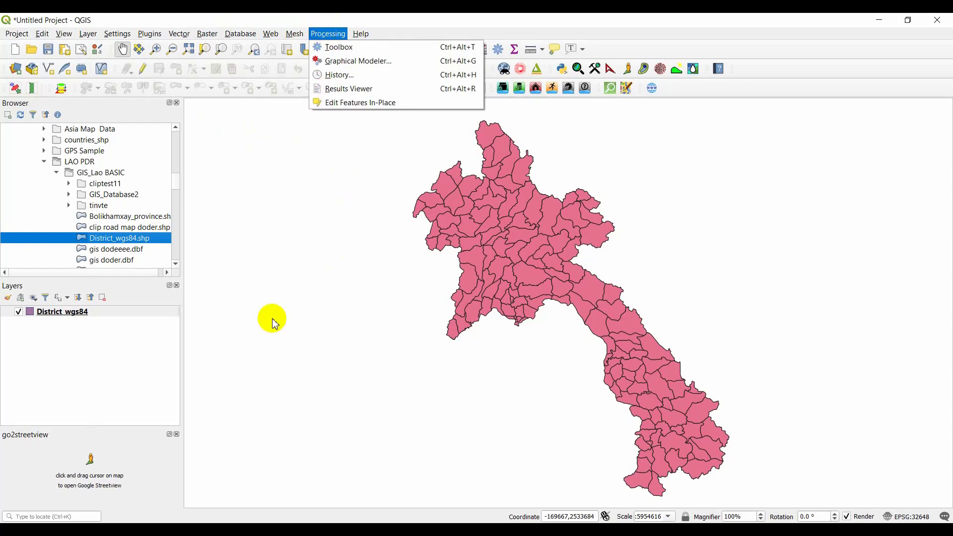
left_click(137, 378)
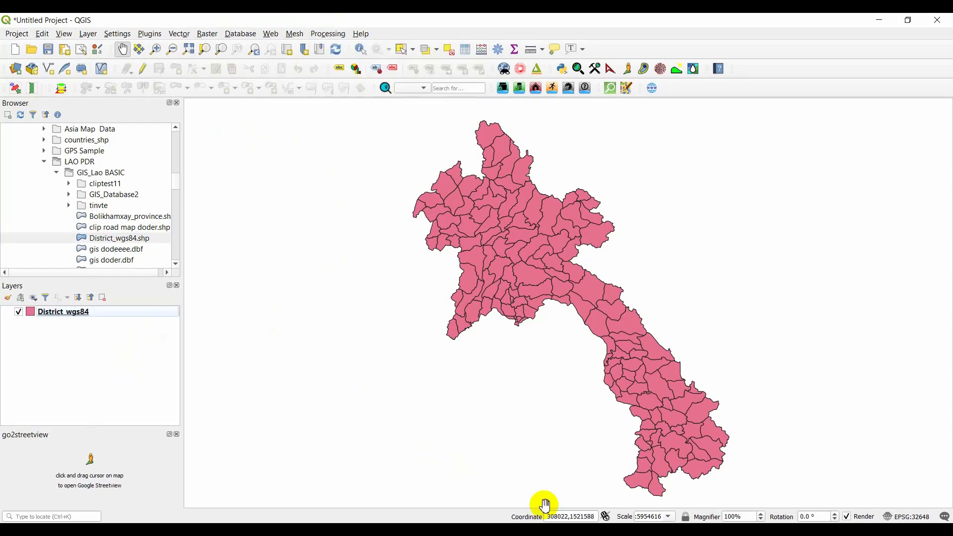